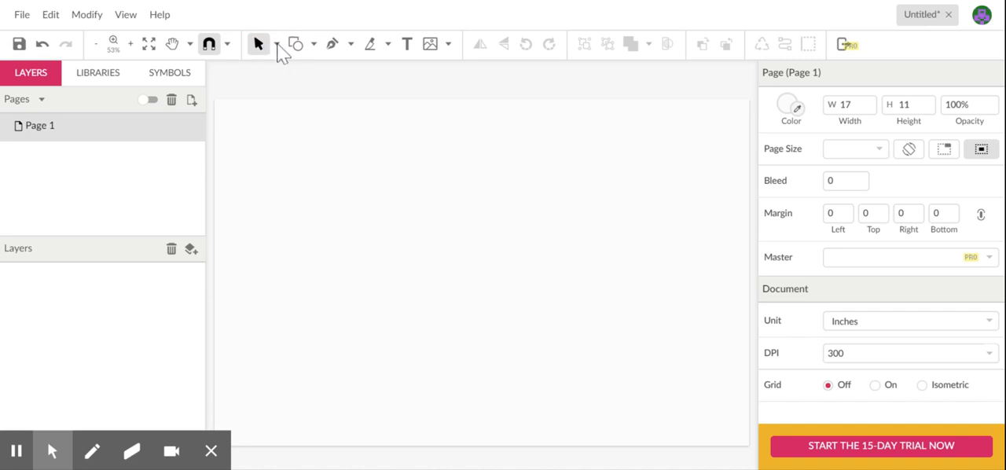
left_click(278, 46)
left_click(301, 95)
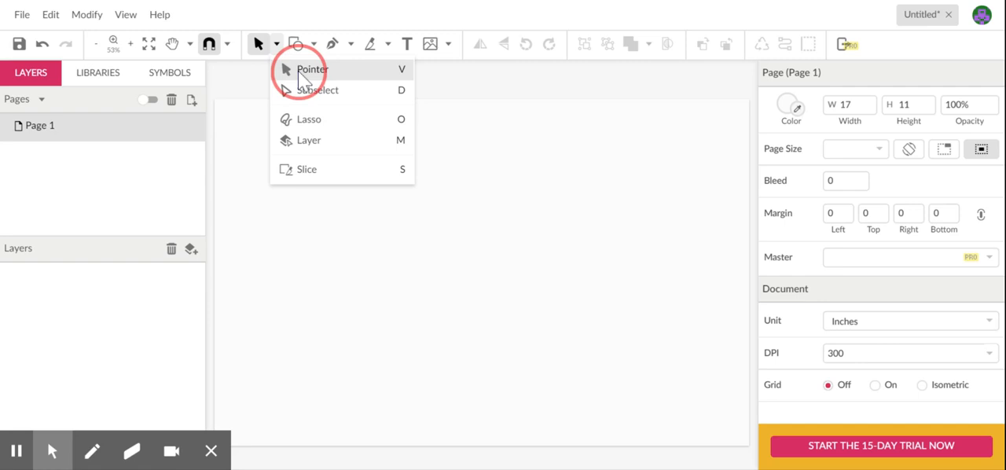
left_click(298, 71)
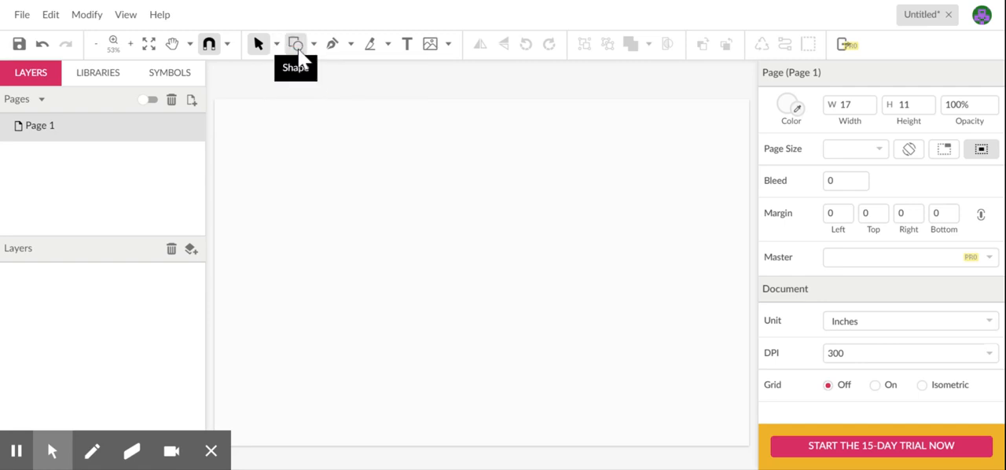
left_click(315, 46)
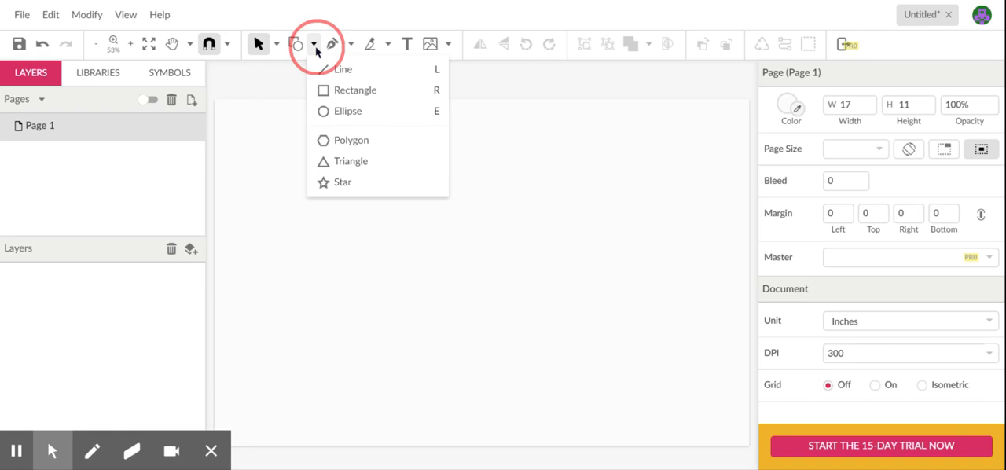
left_click(268, 82)
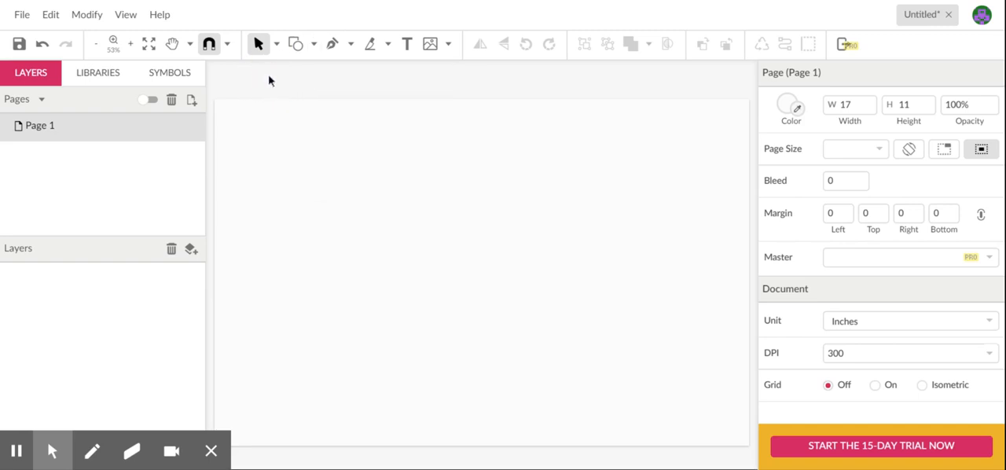
left_click(587, 45)
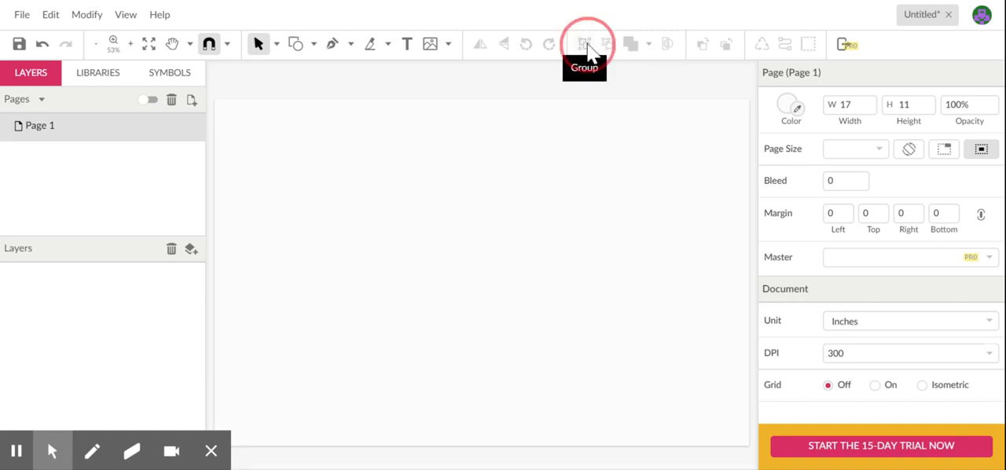
left_click(618, 45)
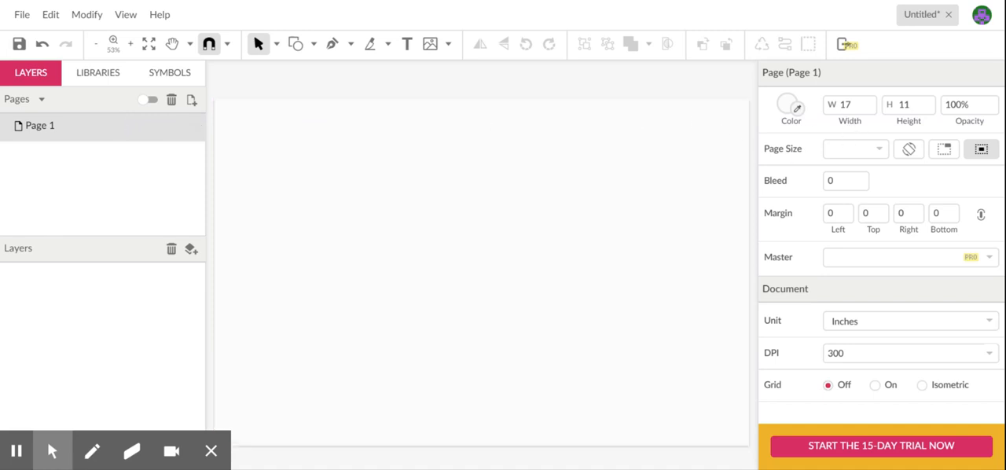
- Try dark red #972D2D as the page colour and replace it with the very pale tint #F9F3F3
left_click(792, 109)
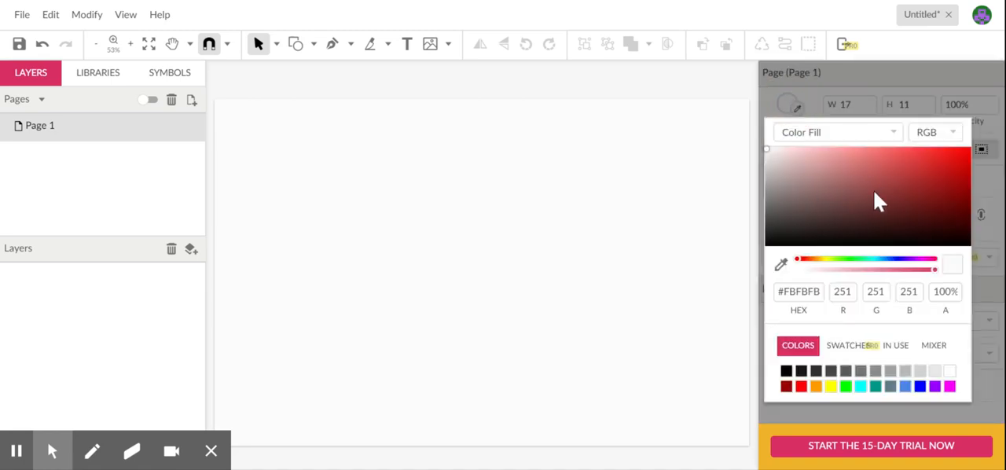
left_click(875, 197)
left_click(909, 189)
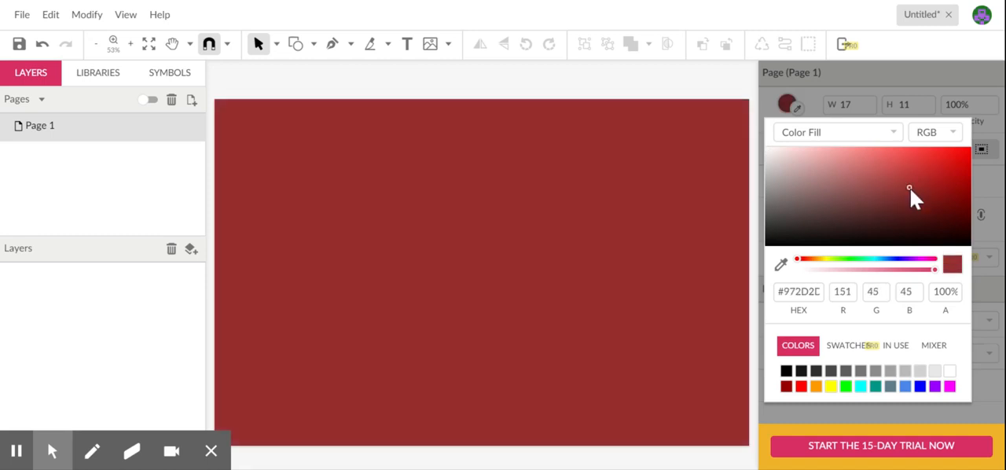
left_click(770, 150)
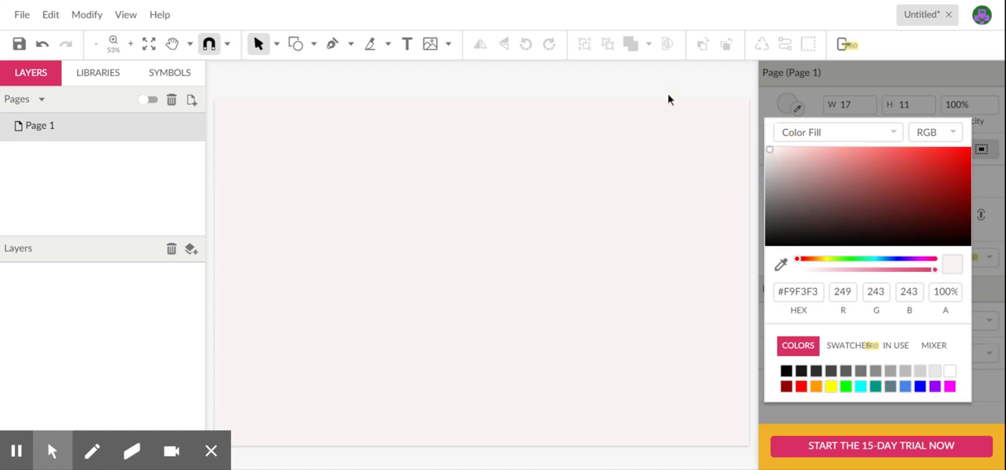
left_click(613, 130)
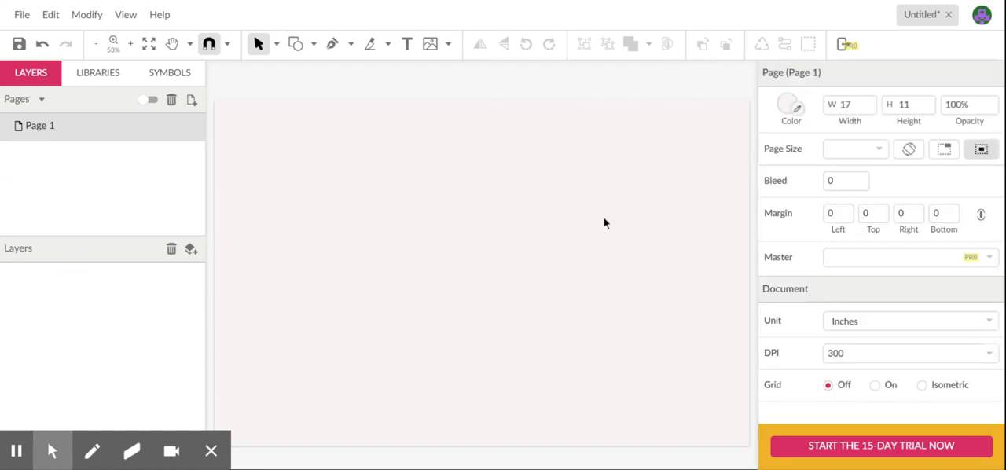
- Set the page colour to pure white, #FFFFFF
left_click(792, 110)
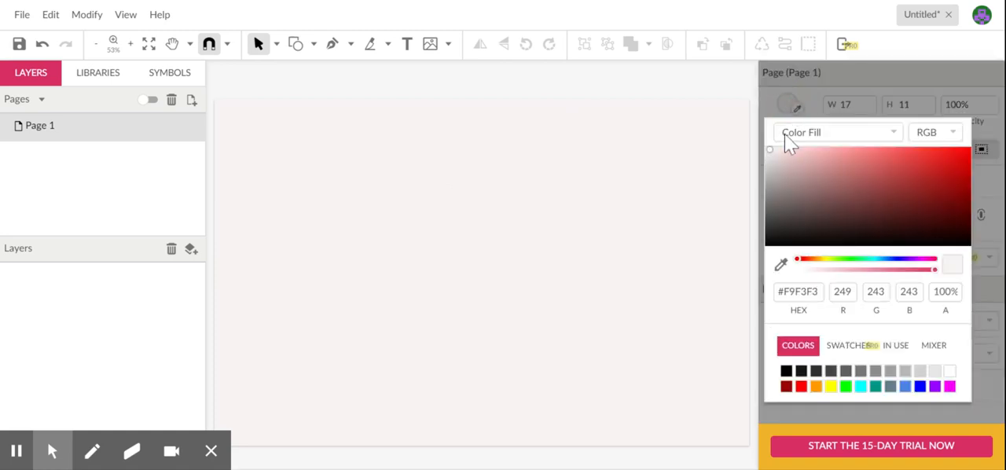
left_click_drag(774, 151, 765, 146)
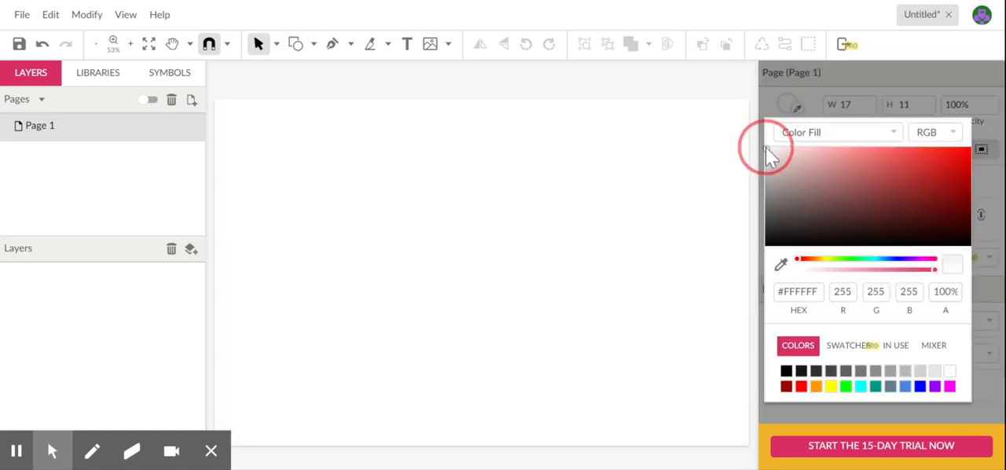
left_click(286, 149)
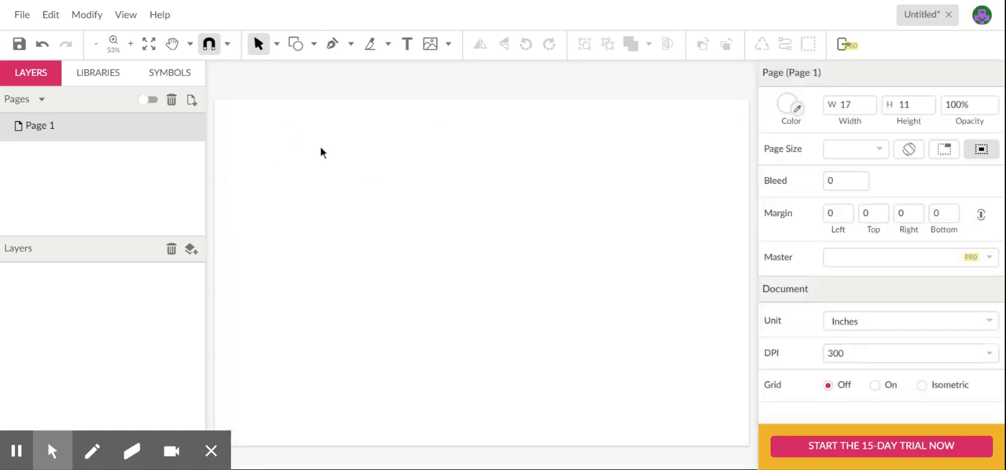
- Draw a line sloping down to the right across the page, about 10.7 in wide and 4.6 in high
left_click(312, 44)
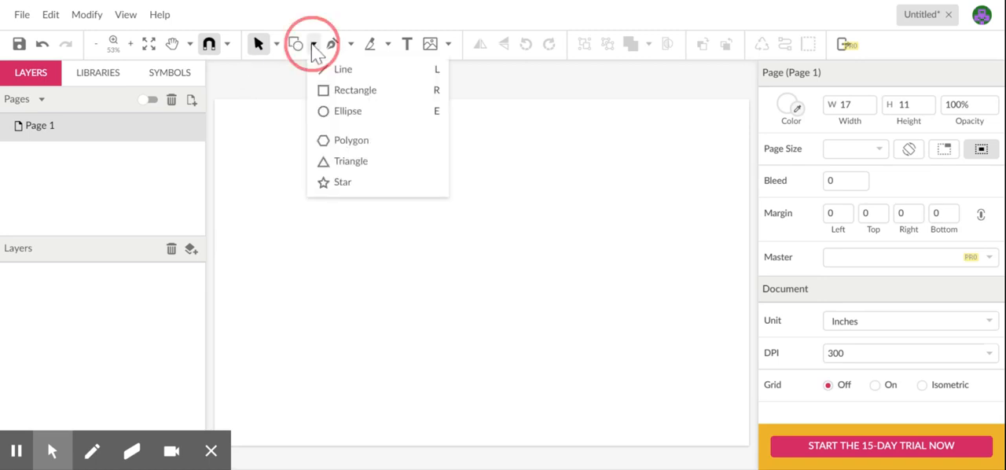
left_click(342, 71)
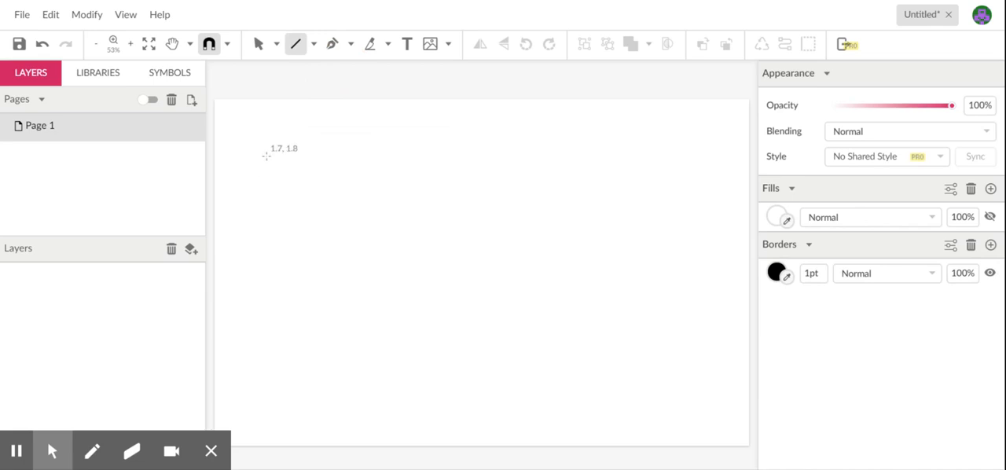
left_click_drag(267, 155, 603, 300)
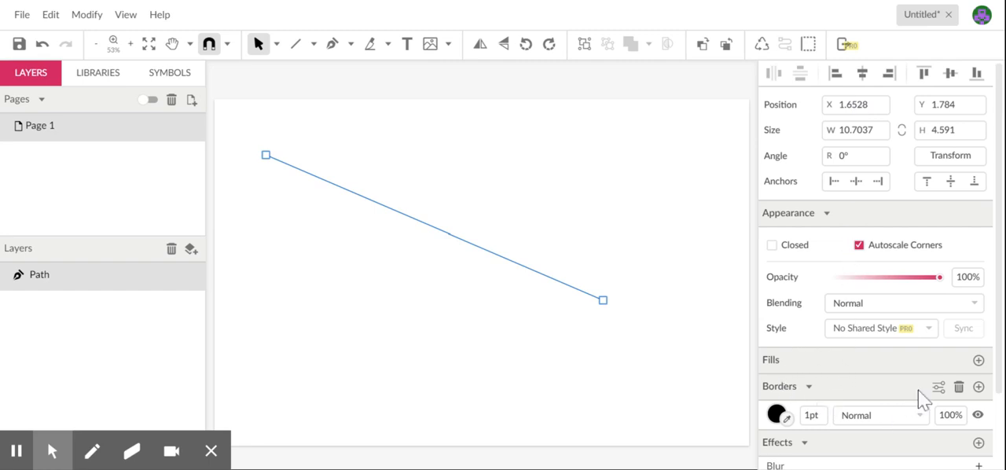
- Set the line's border thickness to 4 pt
left_click(833, 401)
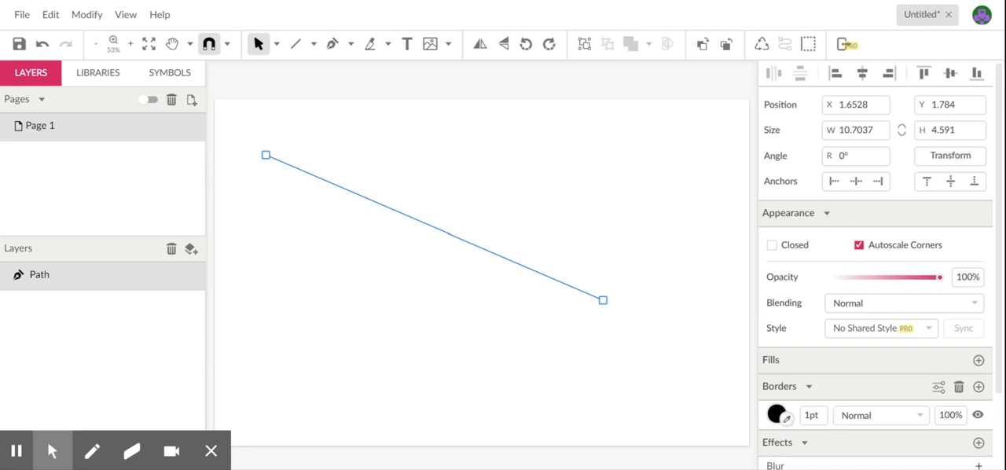
left_click(812, 415)
type("4")
key("Return")
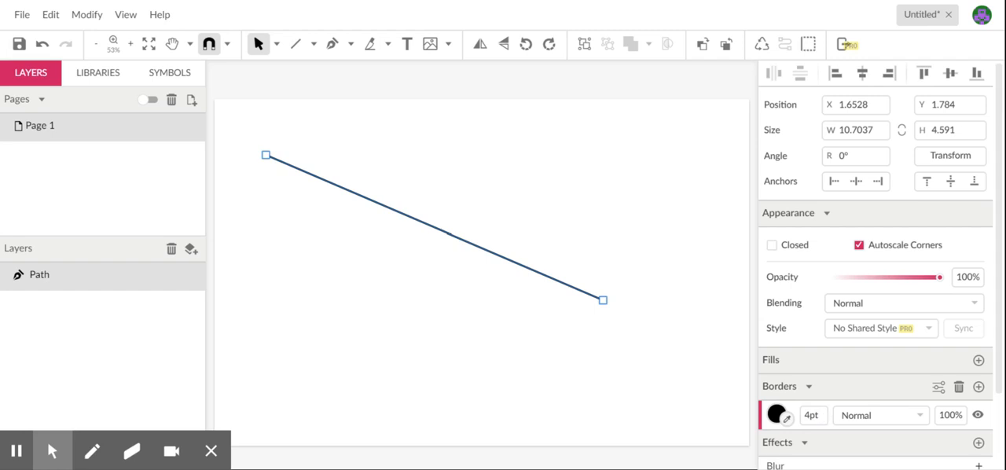
- Try to enter the line's border thickness in inches as .25in
double_click(812, 415)
key("BackSpace")
type(".")
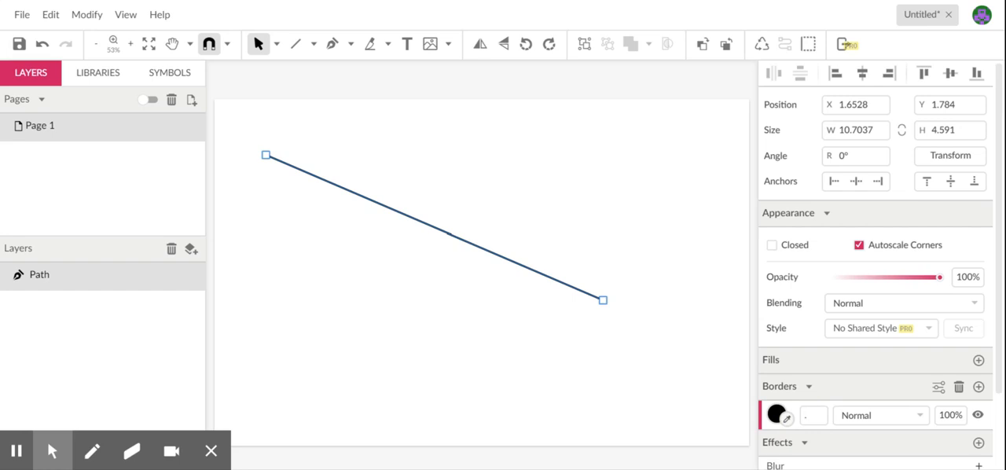
type("25in")
key("Return")
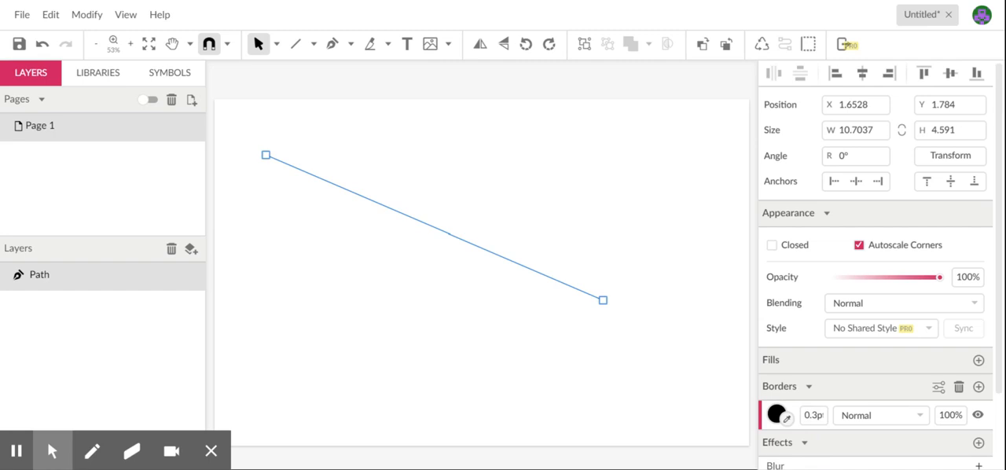
- Set the line's border thickness to 8 pt
double_click(816, 417)
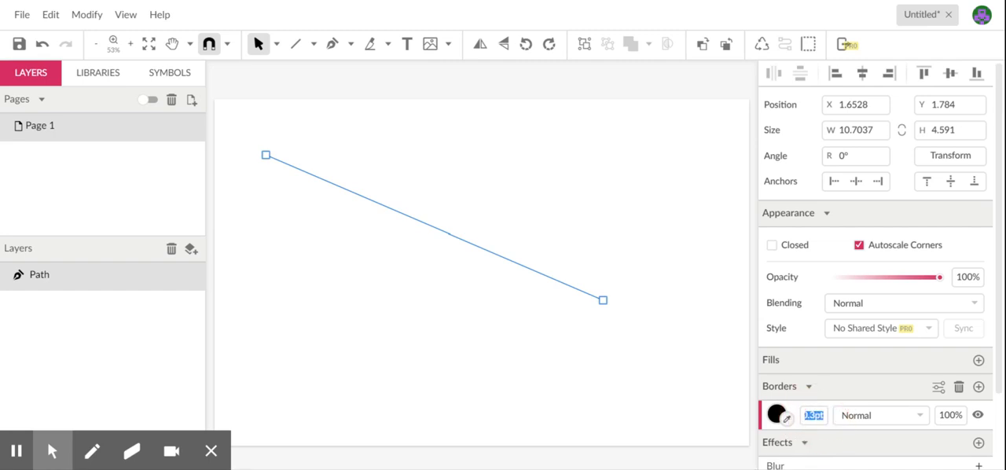
type("8")
key("Return")
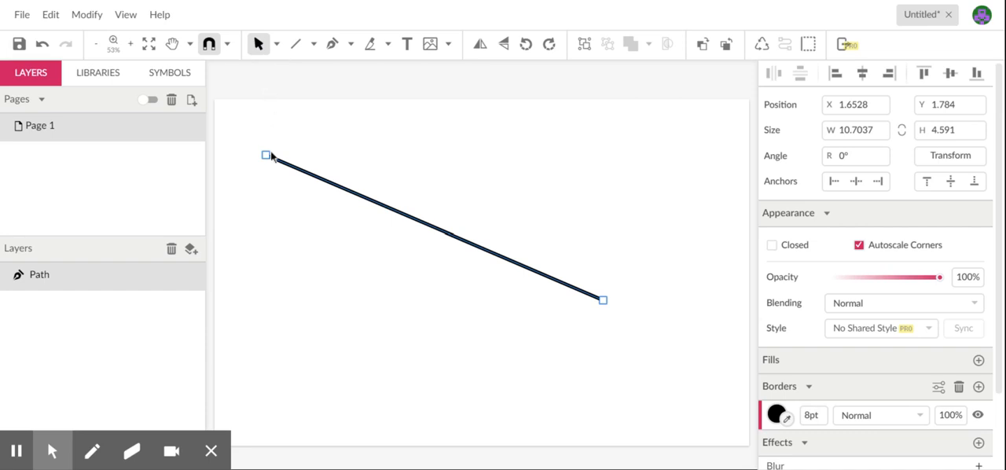
- Move the line's endpoints so it rises toward the right, about 10.4 in wide and 4.4 in high, and deselect it
left_click_drag(266, 157, 291, 336)
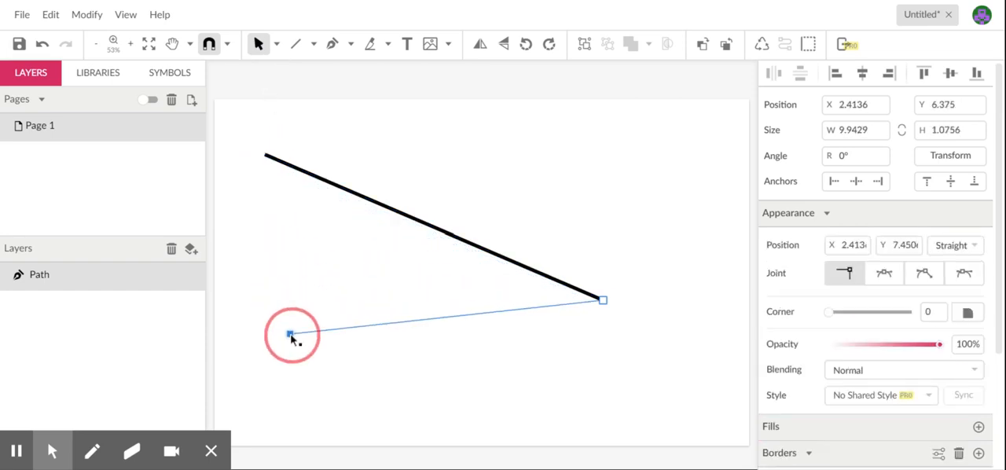
left_click_drag(606, 303, 488, 110)
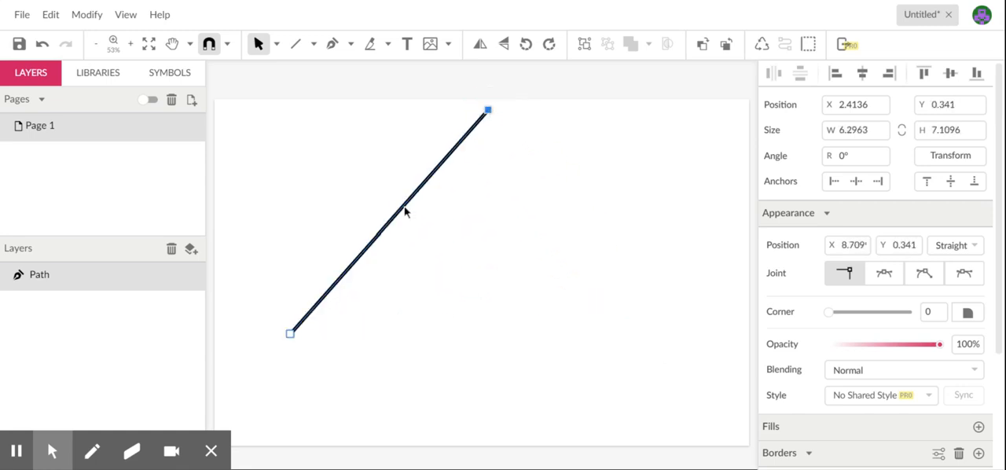
left_click_drag(405, 211, 534, 297)
left_click(667, 405)
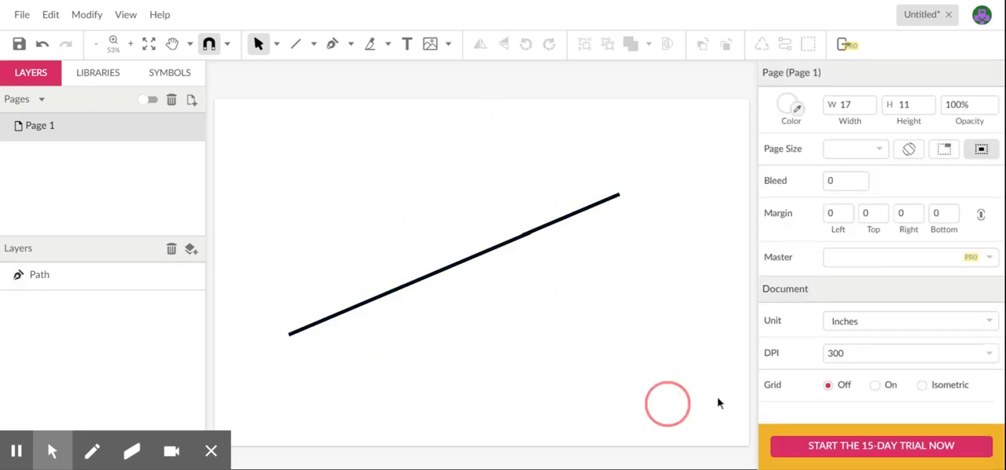
- Raise the line's lower endpoint level with the other to make it horizontal, about 10.4 in long, and delete the line
left_click(467, 260)
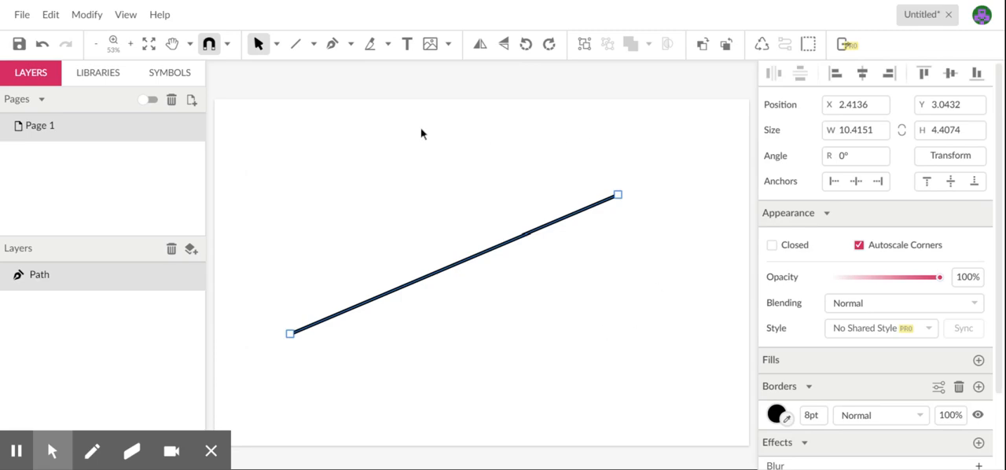
left_click(301, 155)
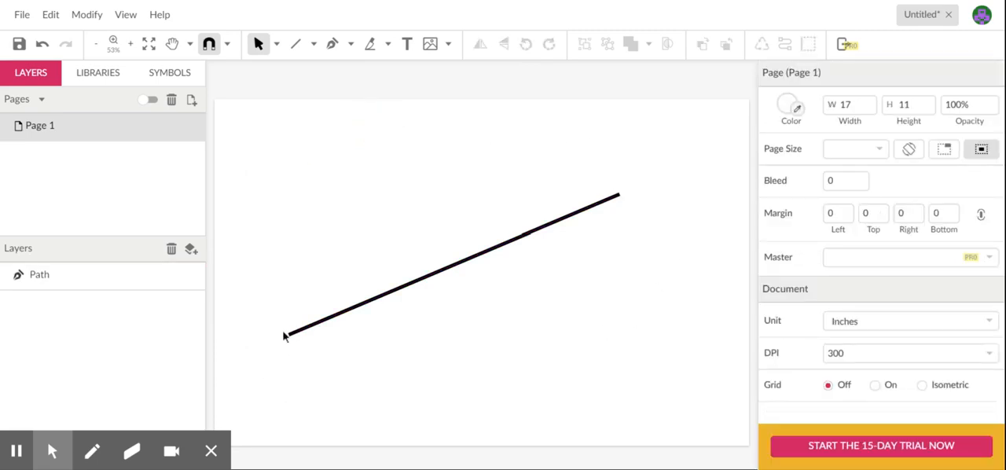
left_click(361, 309)
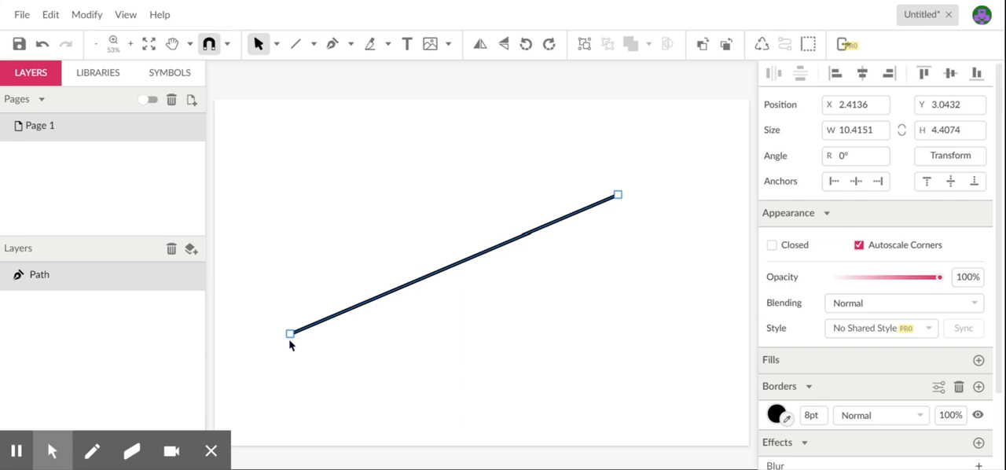
left_click_drag(290, 333, 293, 199)
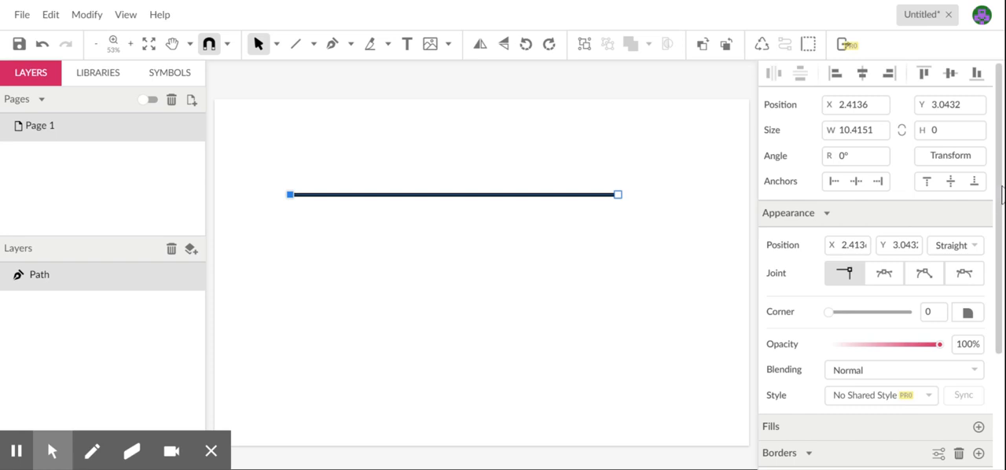
scroll(990, 163, "down", 4)
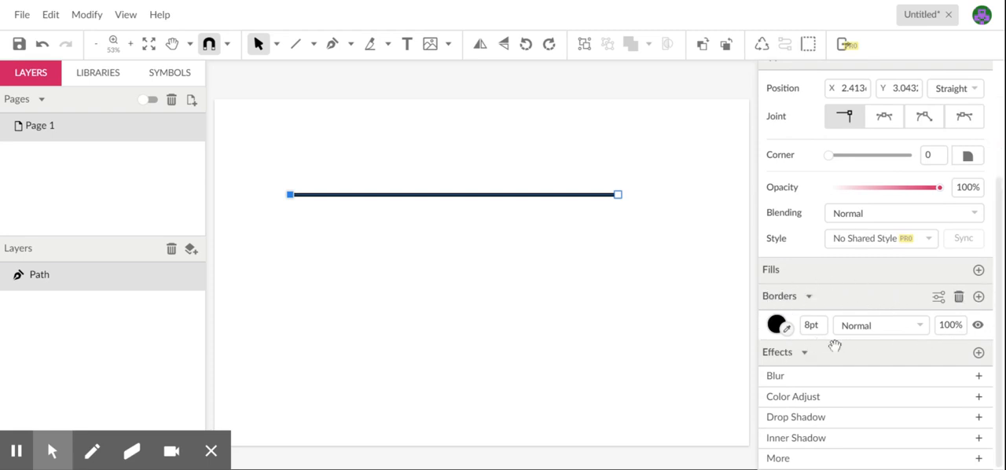
key("Delete")
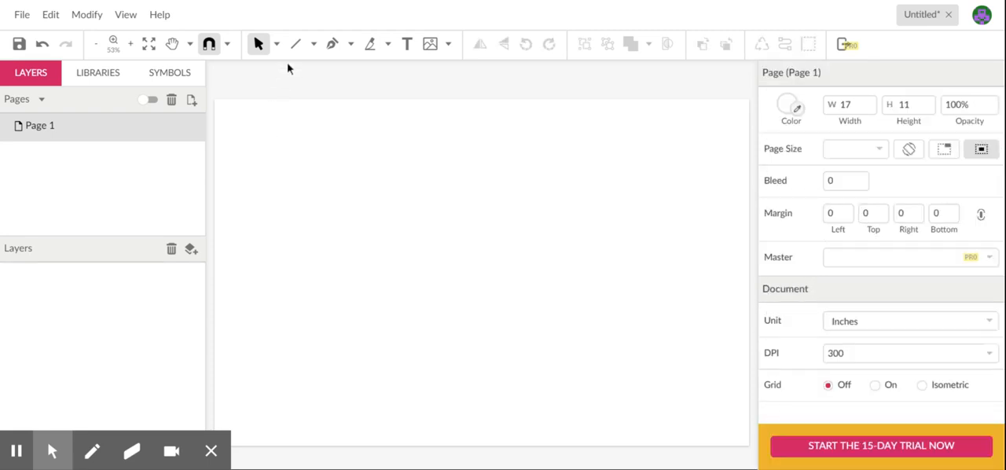
- Draw a rectangle about 3.7 in wide and 3 in high in the upper-left part of the page
left_click(277, 44)
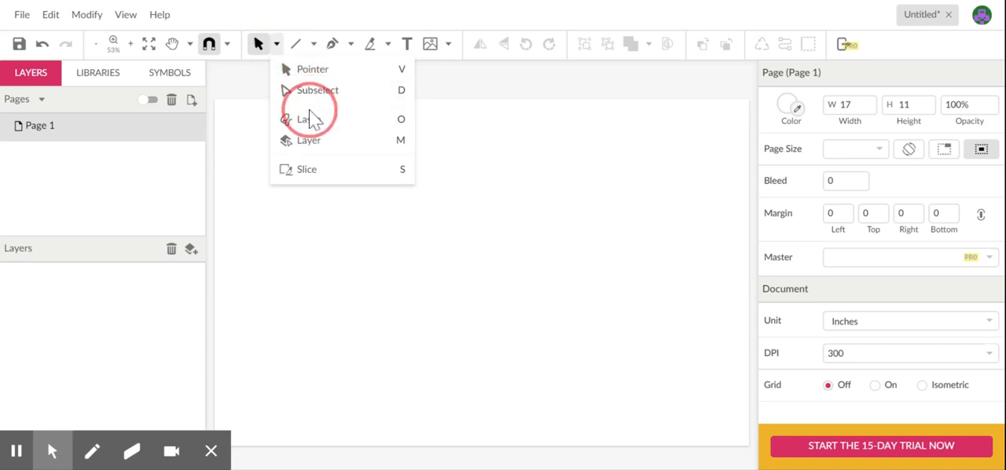
left_click(297, 46)
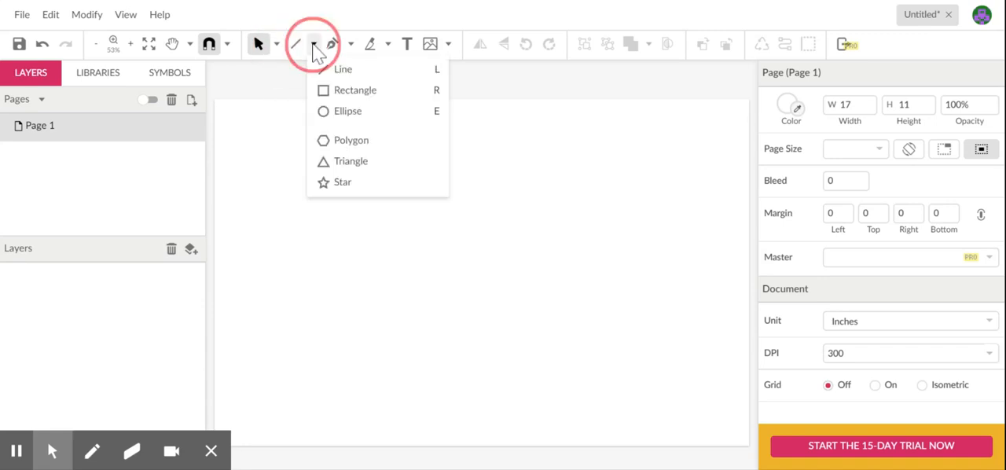
left_click(353, 90)
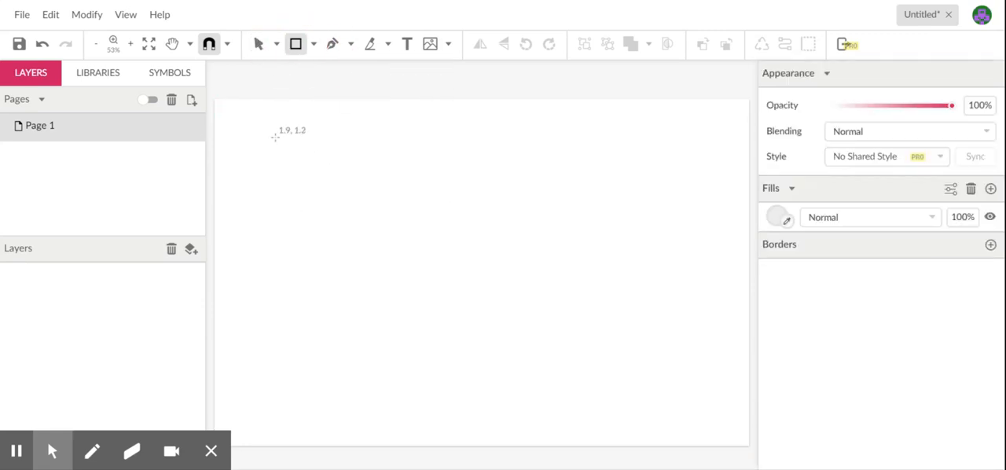
left_click_drag(275, 138, 392, 233)
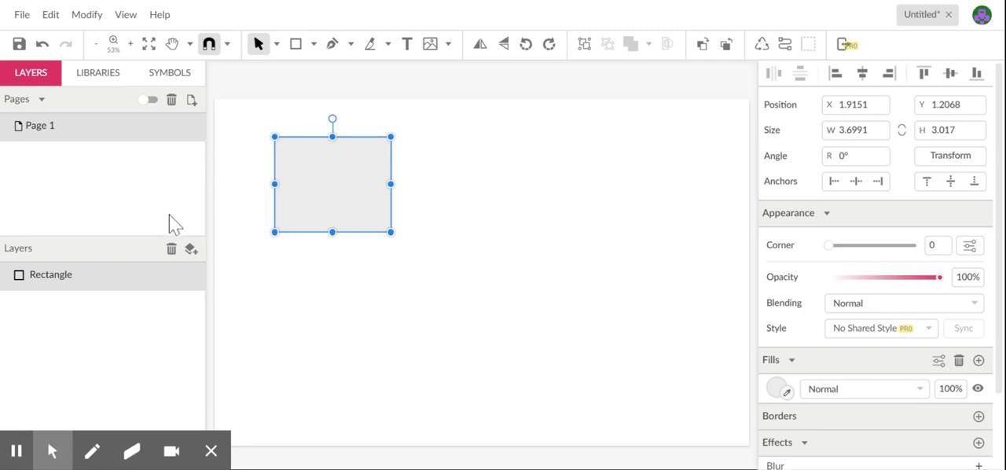
- Try rounding the rectangle's corners to 0.84 and reset them to 0, keeping the opacity at 100%
left_click(82, 274)
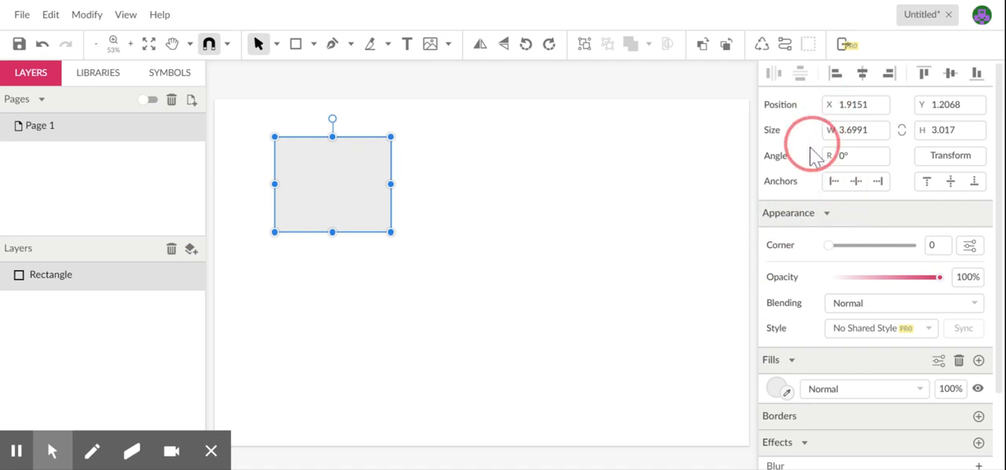
left_click_drag(831, 247, 866, 246)
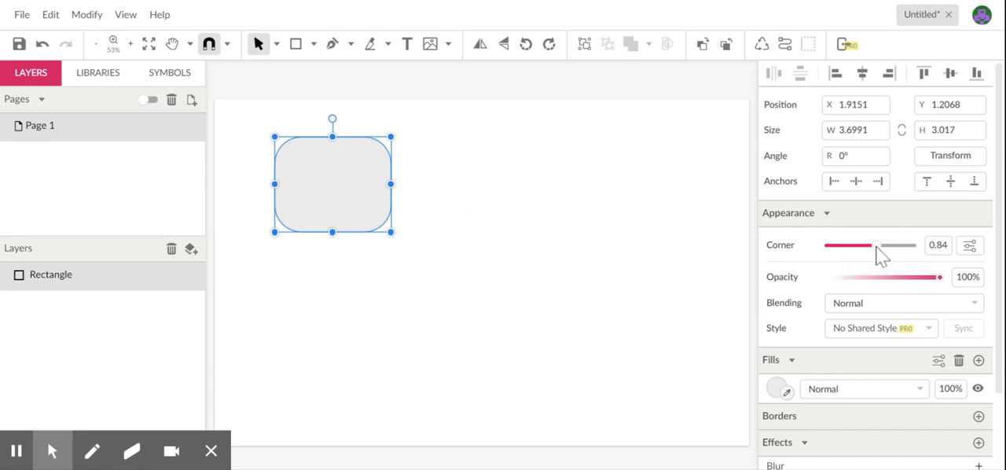
left_click_drag(877, 246, 807, 252)
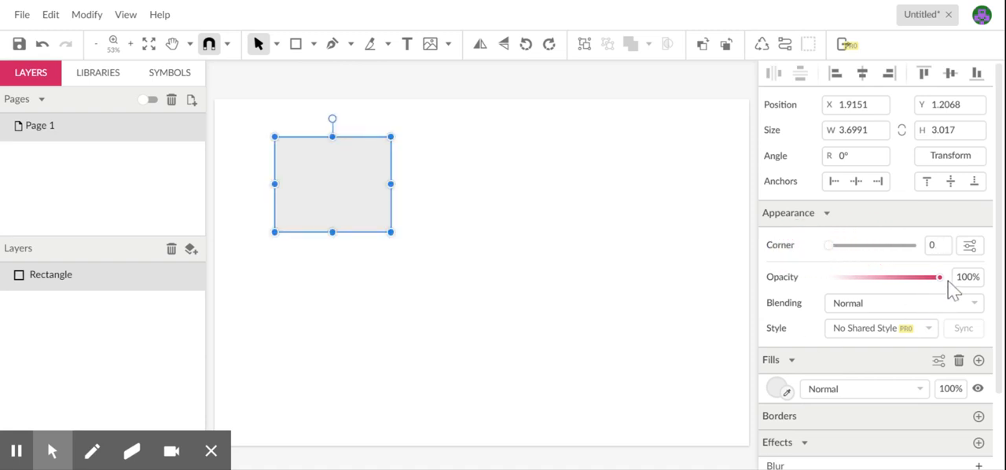
left_click_drag(940, 277, 989, 283)
- Try an orange fill (#FF9900) on the rectangle, replace it with cyan (#00FFFF), and deselect the shape
left_click_drag(1001, 189, 1002, 316)
left_click(774, 297)
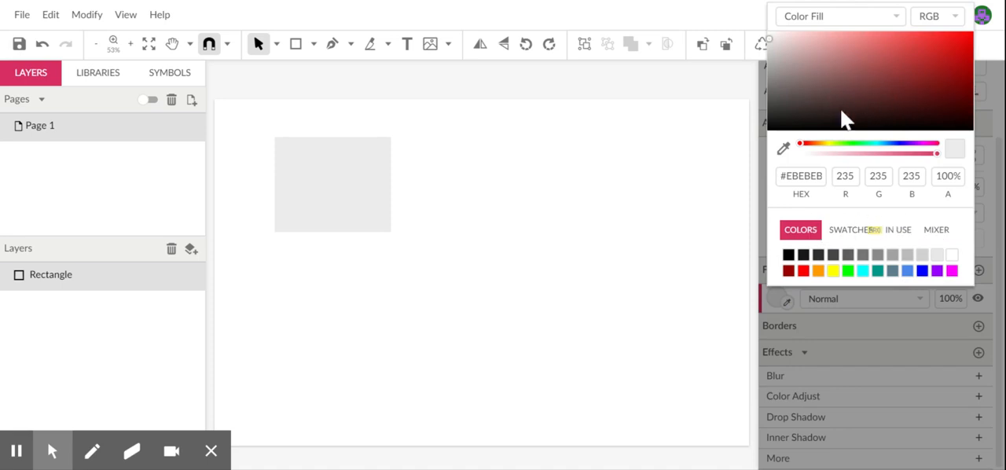
left_click_drag(806, 146, 868, 144)
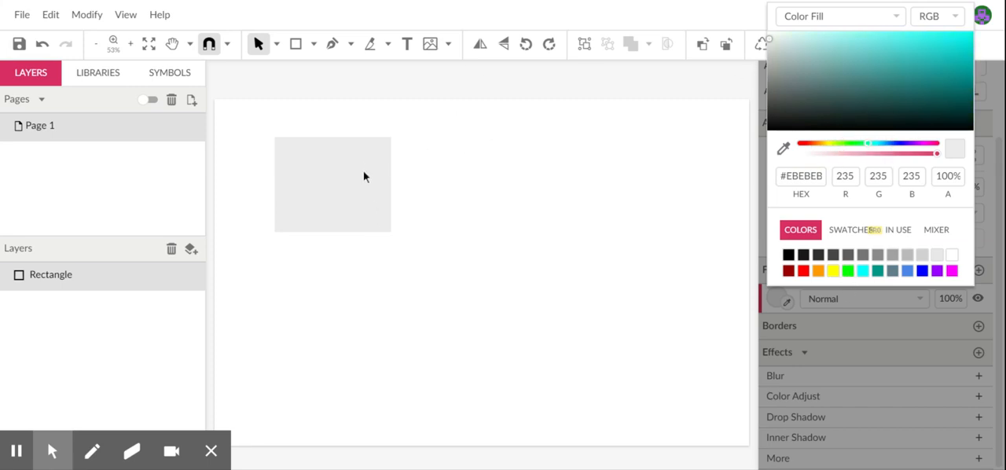
left_click(144, 279)
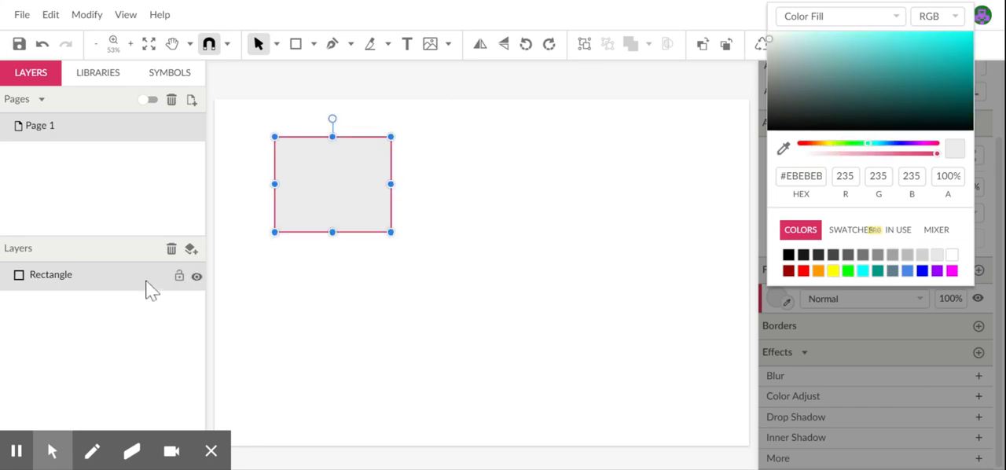
left_click(818, 270)
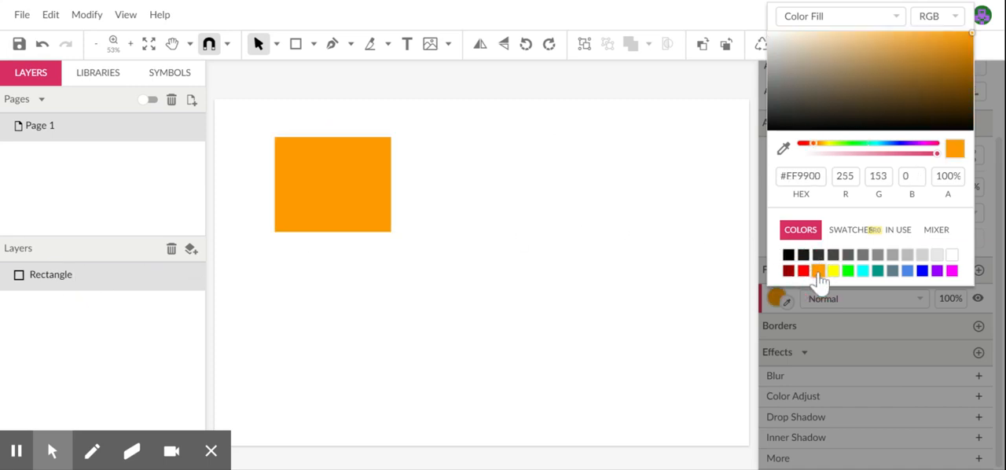
left_click(90, 278)
left_click(862, 271)
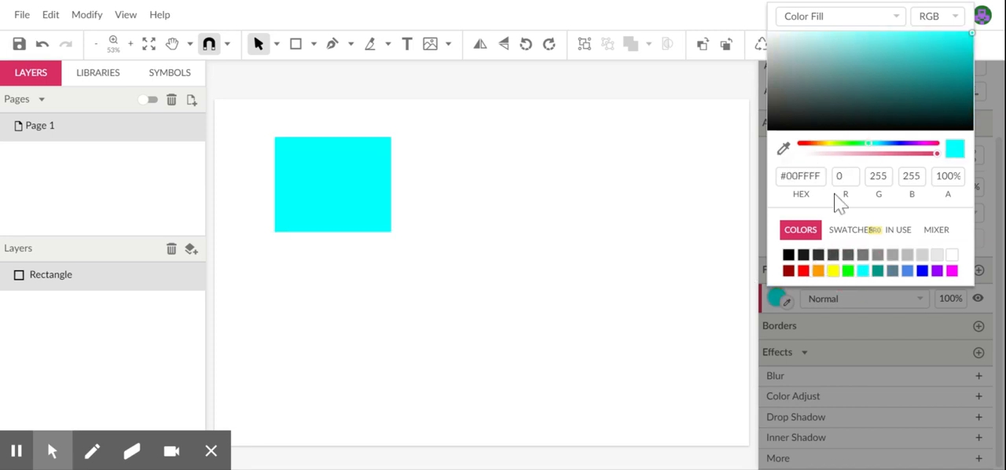
left_click(469, 186)
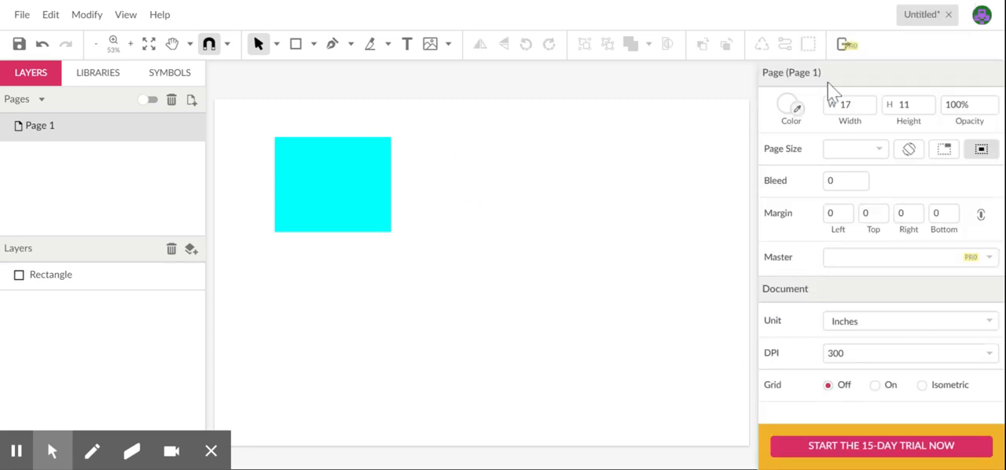
- Add a border to the cyan rectangle and colour it blue (#0000FF)
left_click(349, 172)
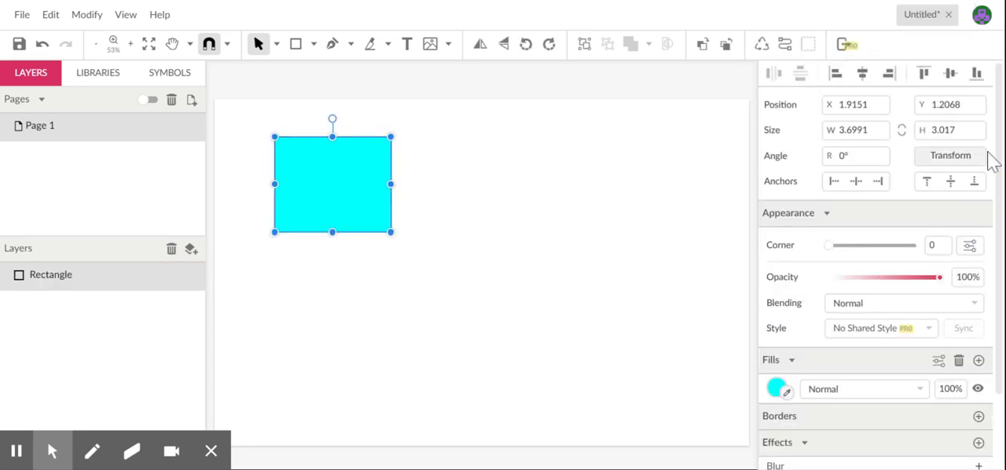
left_click_drag(997, 146, 995, 273)
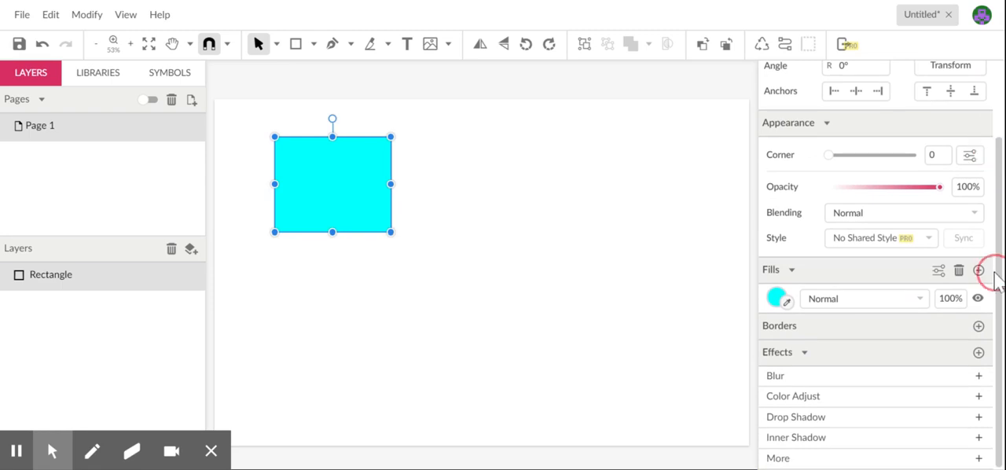
left_click(862, 334)
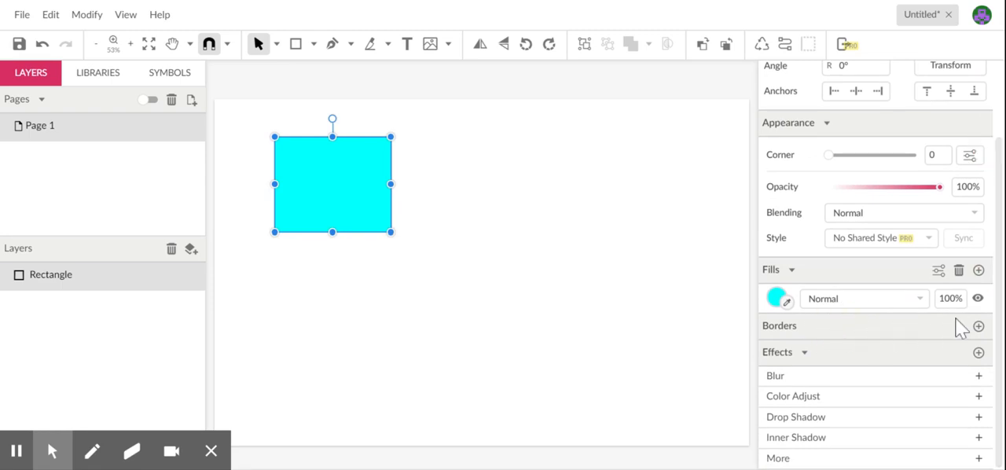
left_click(978, 326)
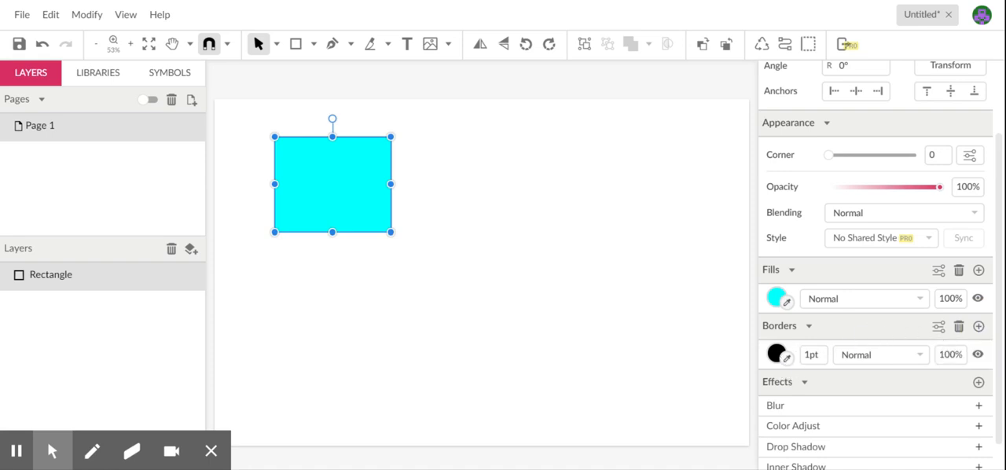
left_click(777, 354)
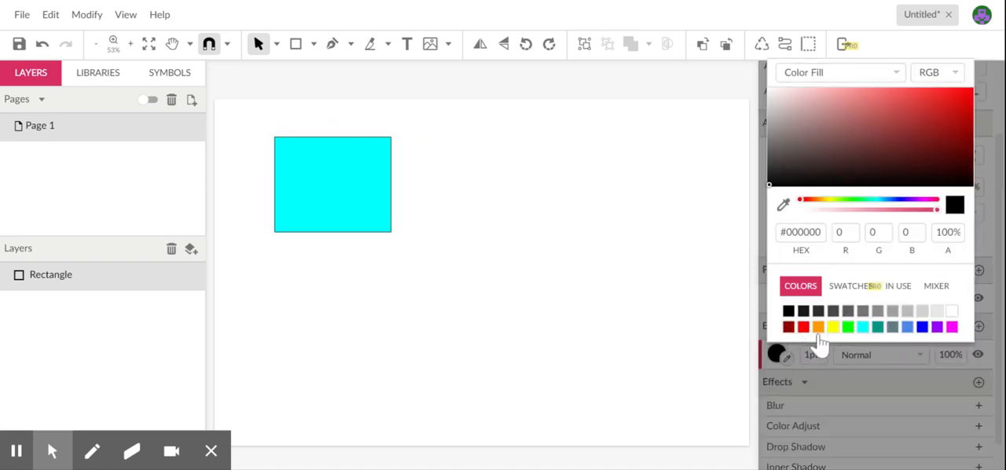
left_click(922, 328)
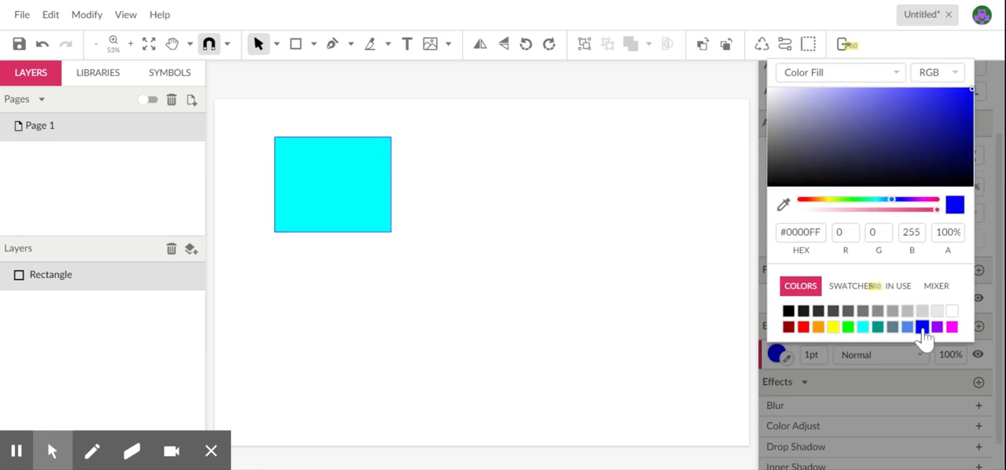
- Set the rectangle's border thickness to 6 pt and deselect the shape
left_click(818, 356)
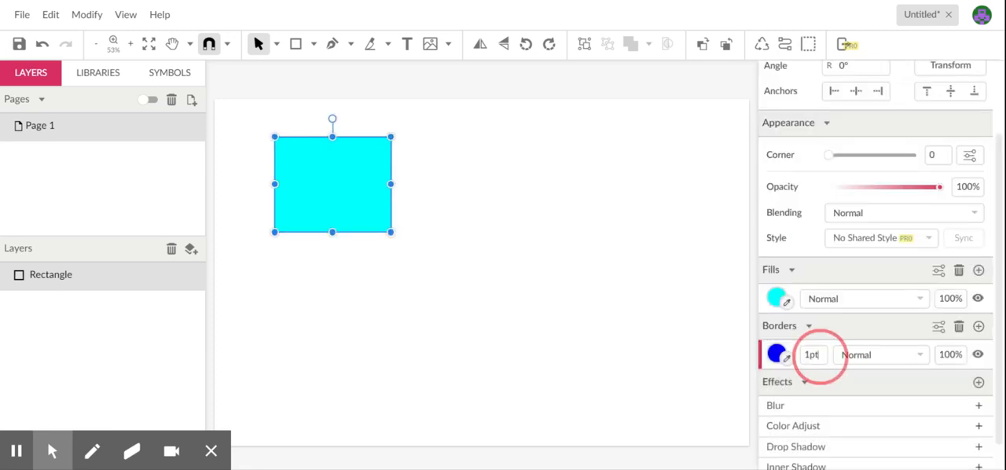
double_click(814, 355)
type("6")
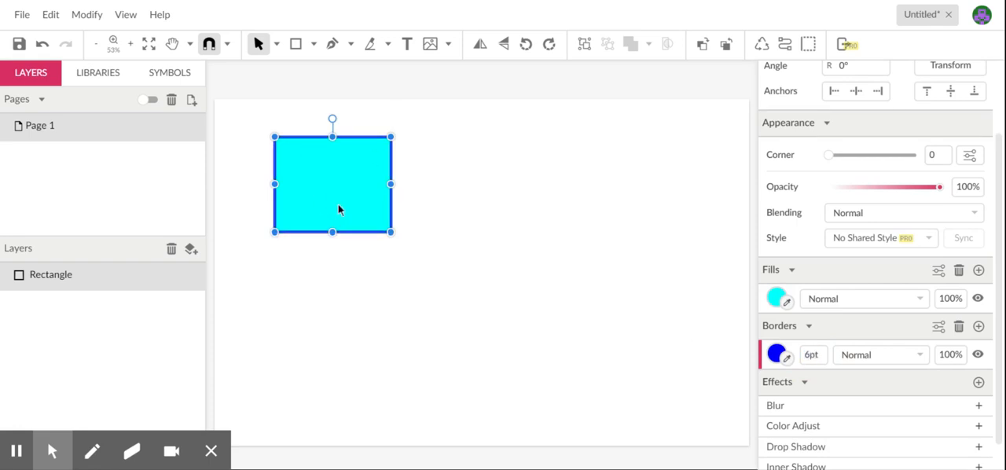
left_click(506, 251)
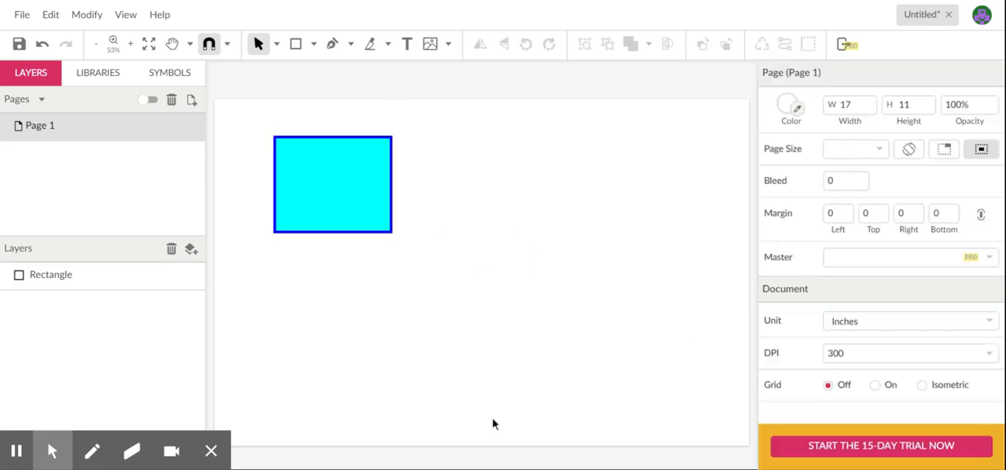
- Enlarge the rectangle freehand to about 7.1 by 6.6 in and shrink it to about 3.8 by 3.9 in
left_click(315, 194)
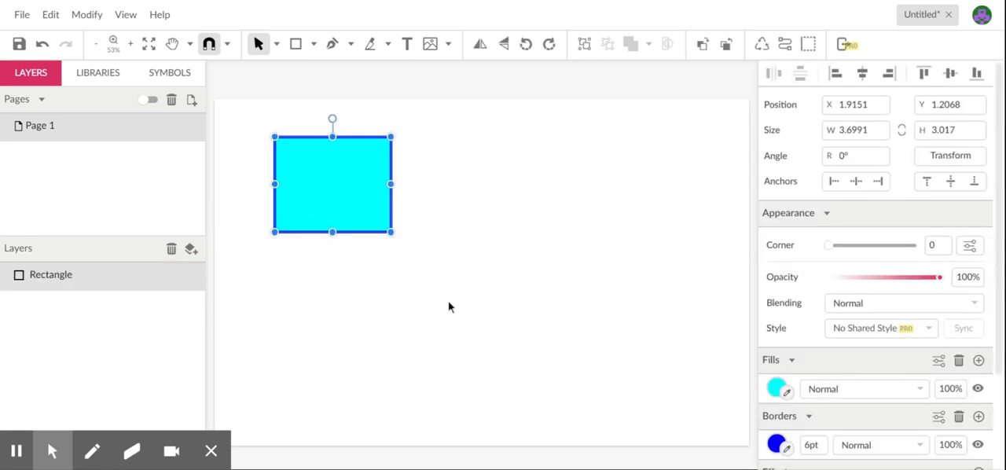
left_click_drag(996, 236, 995, 350)
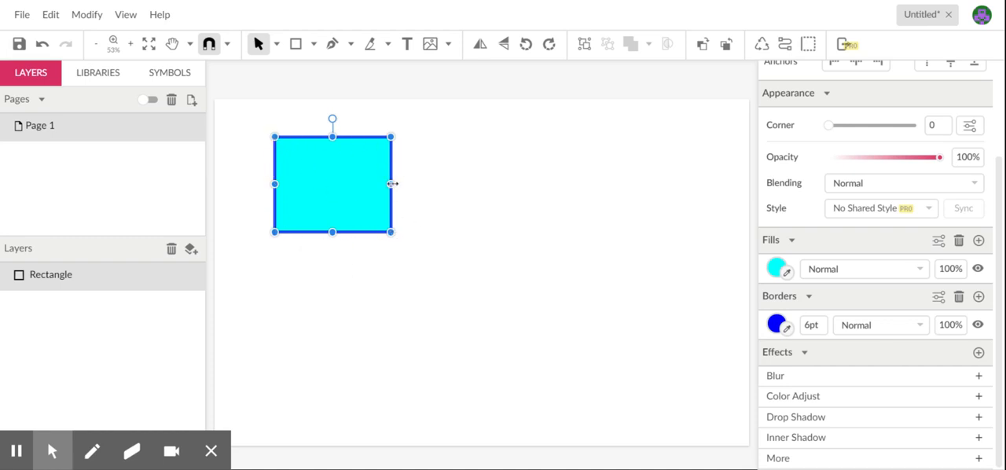
left_click_drag(391, 183, 553, 184)
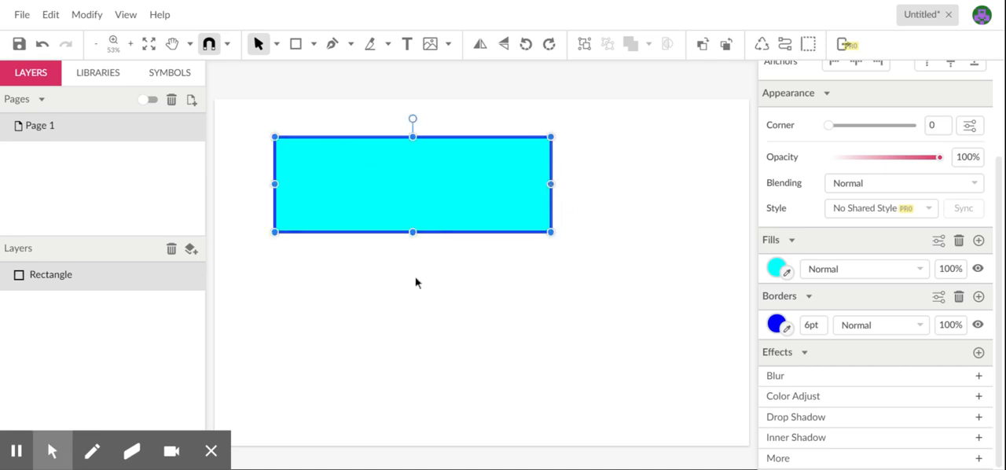
left_click_drag(551, 233, 499, 346)
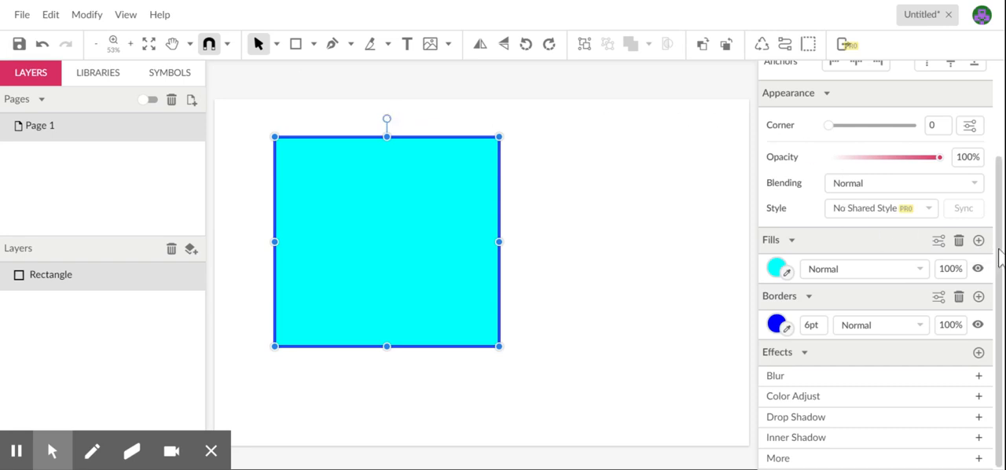
scroll(997, 250, "up", 3)
scroll(997, 250, "up", 1)
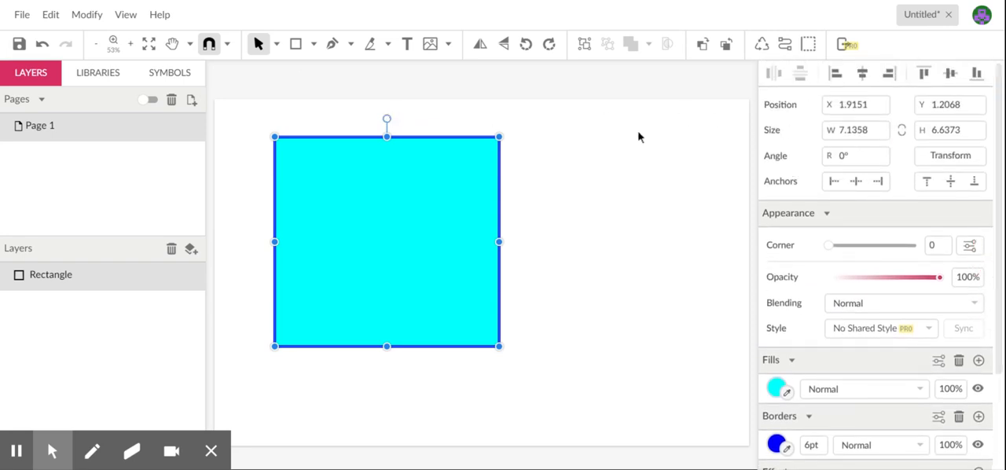
left_click_drag(498, 136, 394, 223)
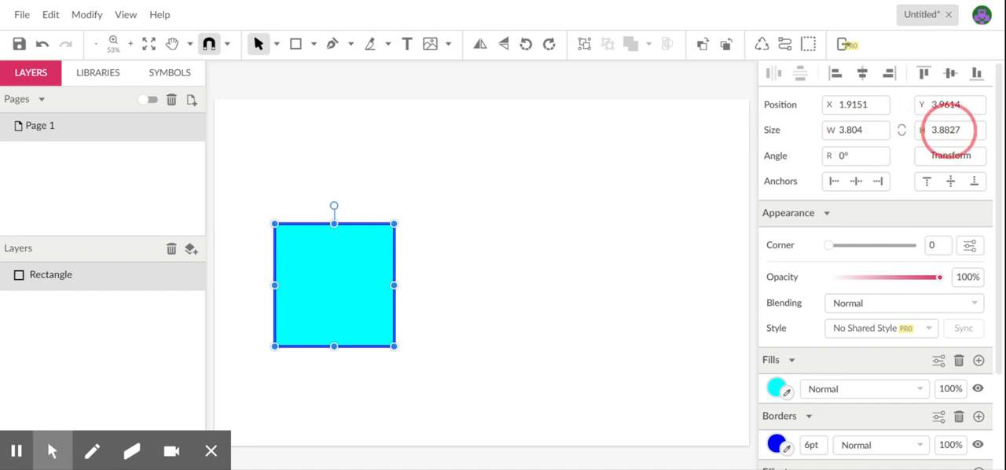
- Set the rectangle's width and height to 3 in each and deselect it
left_click(853, 130)
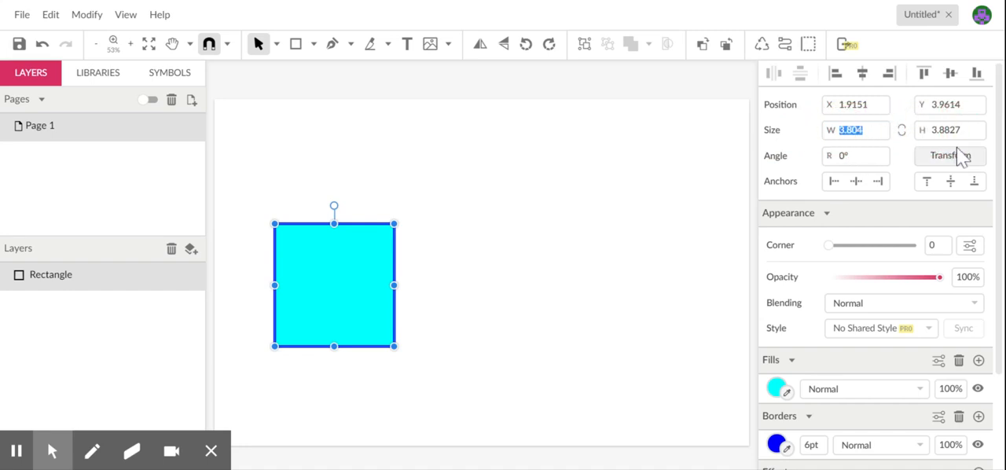
type("3")
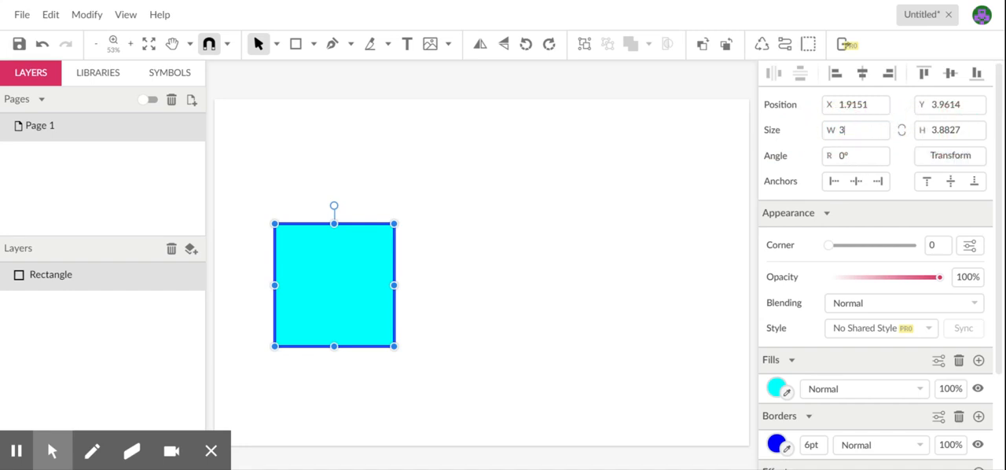
key("Tab")
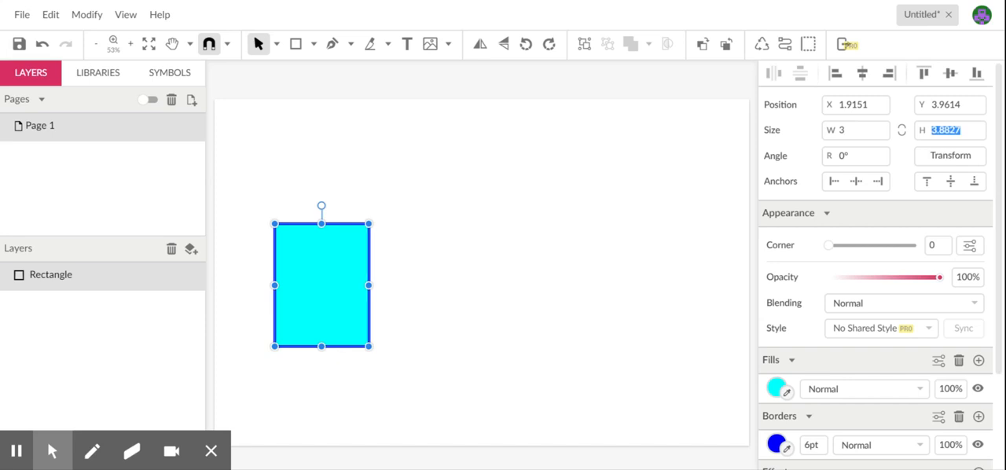
type("3")
key("Return")
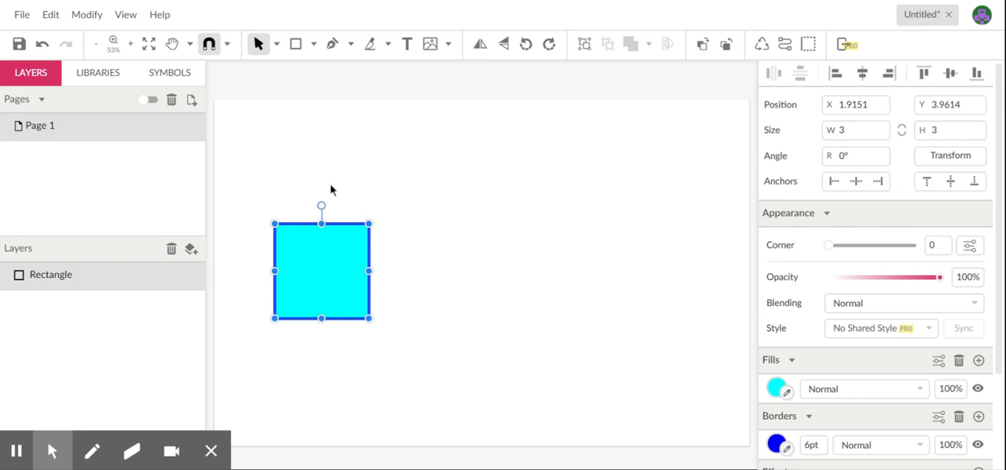
left_click_drag(359, 166, 341, 184)
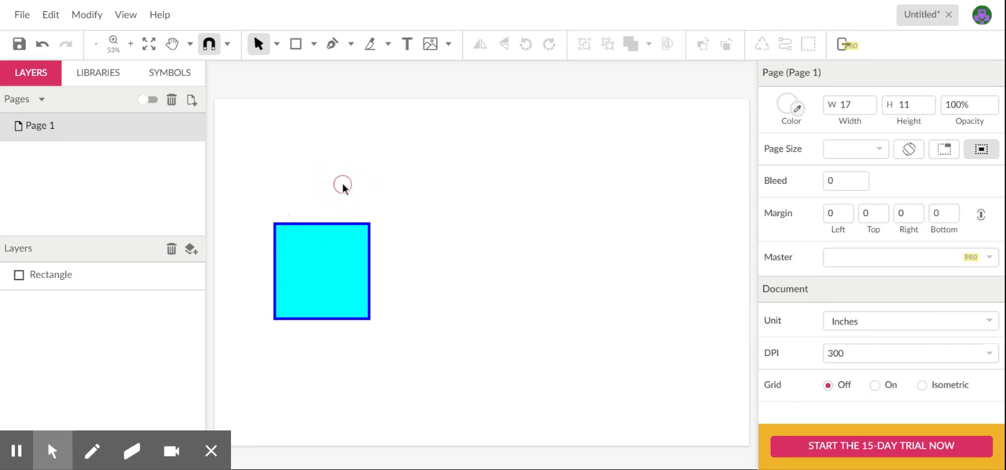
- Rotate the square freehand by about -44° and set its angle to exactly -45°
left_click(313, 229)
left_click_drag(321, 207, 377, 215)
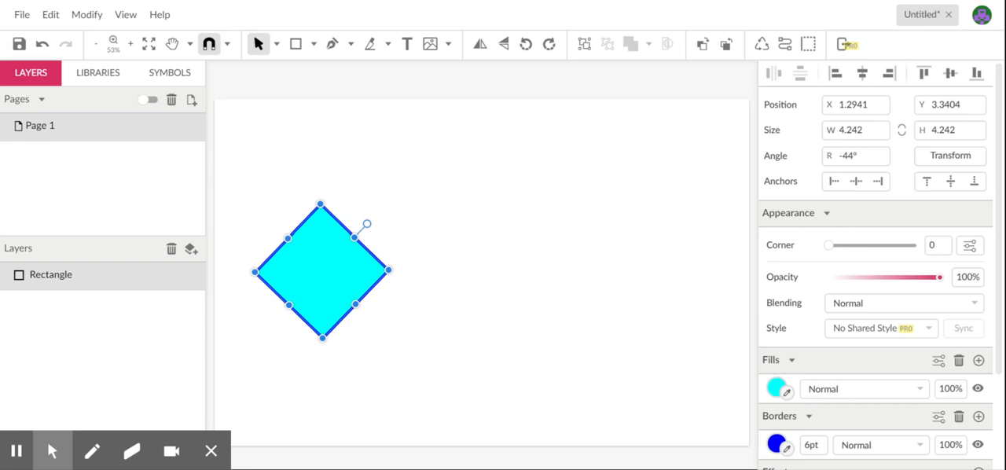
left_click(845, 156)
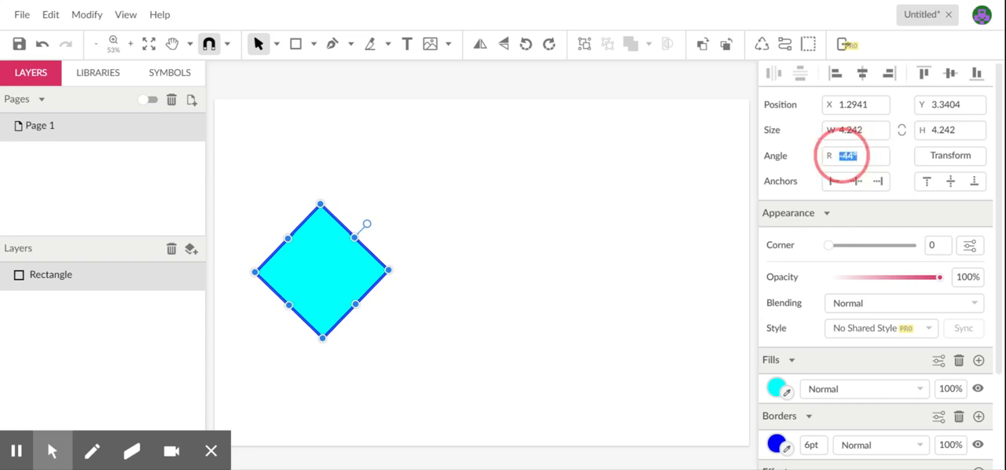
key("BackSpace")
type("-4")
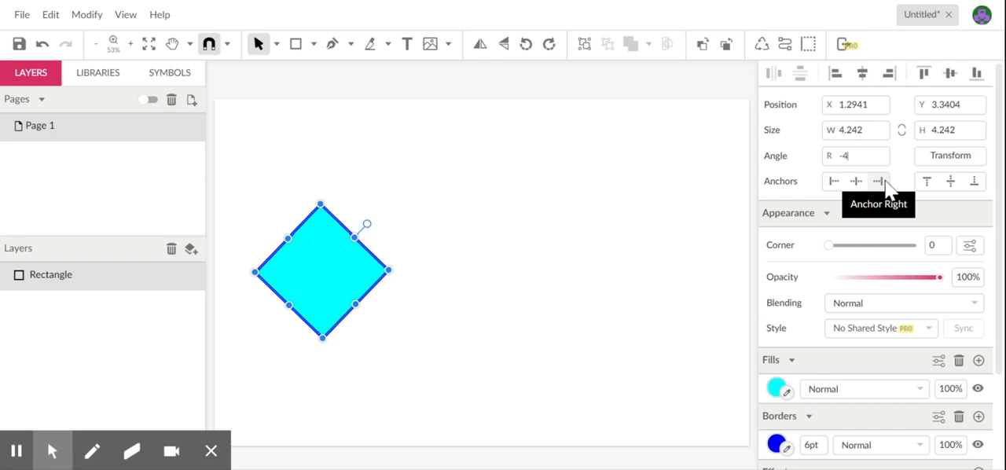
type("5")
key("Return")
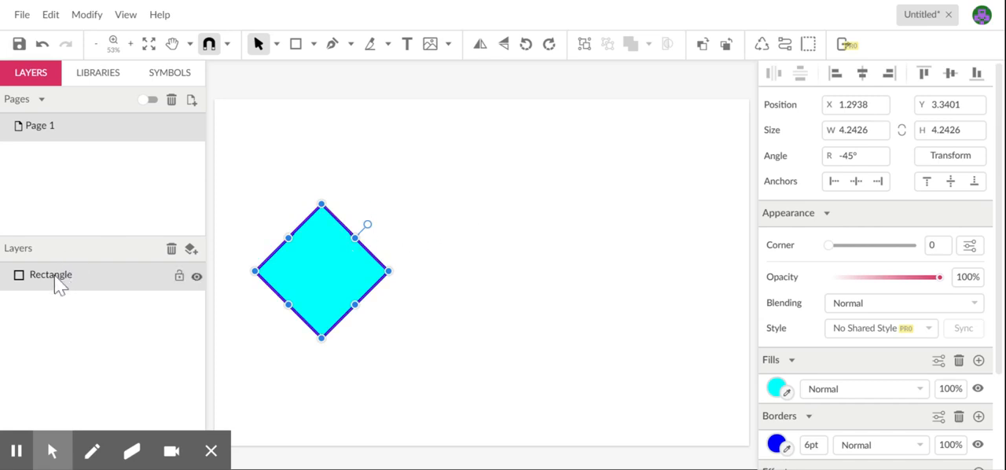
- Move the rotated square into the page's upper-left corner, to about X 0.3 and Y 0.14 in
left_click_drag(315, 273, 309, 254)
left_click_drag(301, 179, 279, 161)
left_click(316, 44)
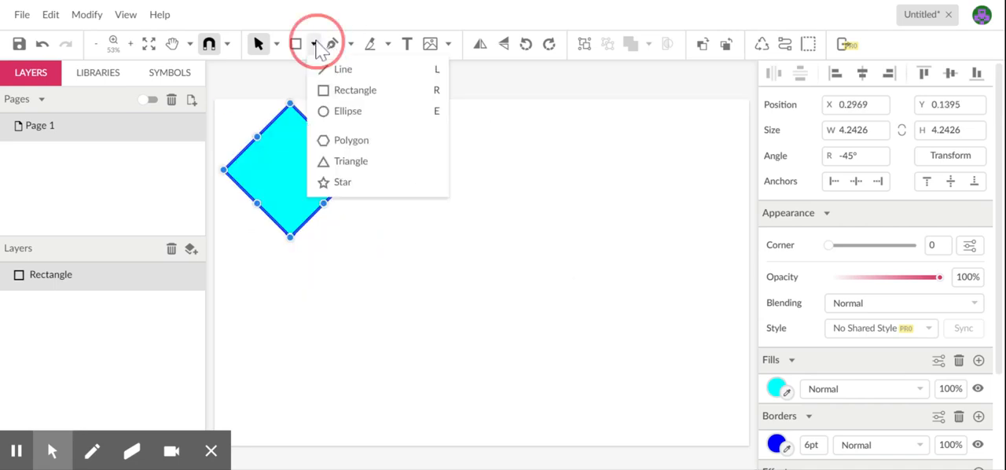
left_click(338, 109)
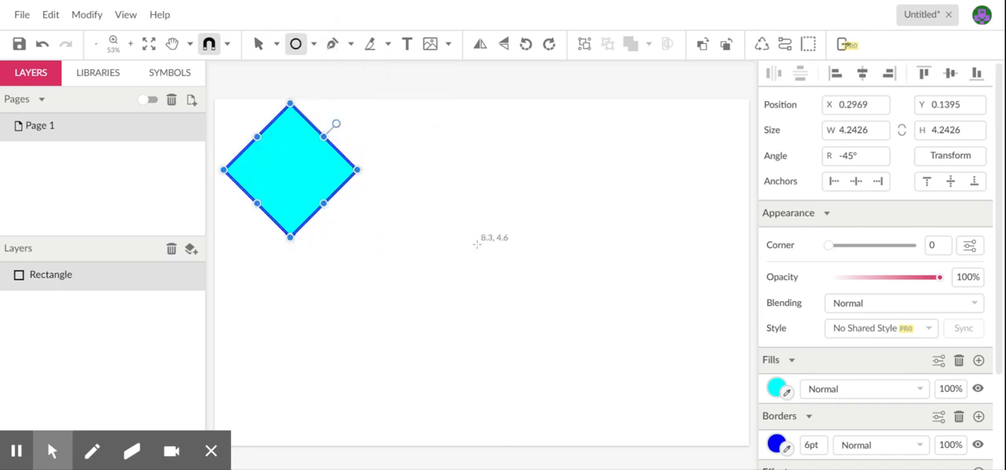
key("Escape")
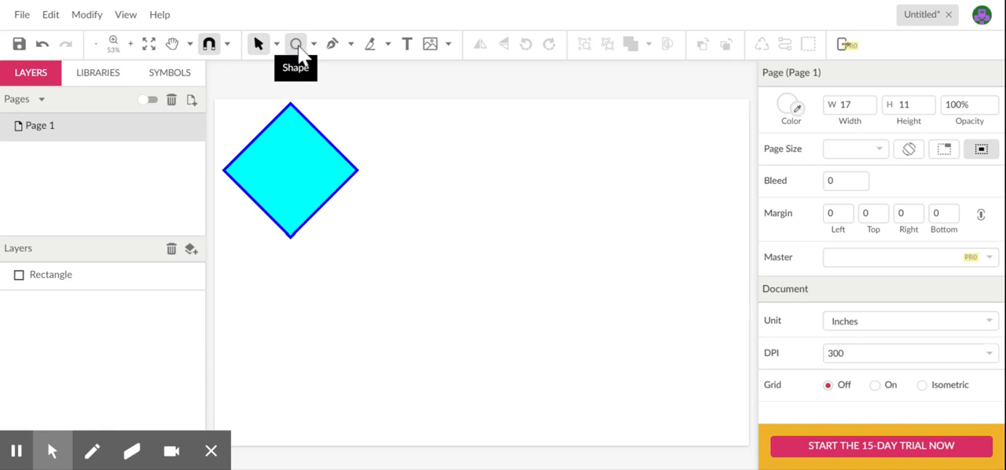
- Draw an ellipse about 5.04 by 3.94 in below the page's centre and set its width and height to 5 in each
left_click(297, 44)
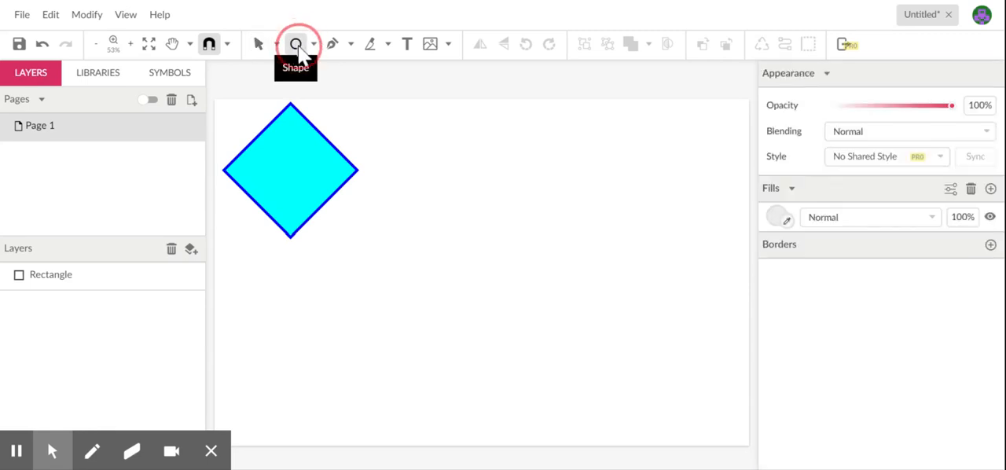
left_click_drag(431, 243, 589, 366)
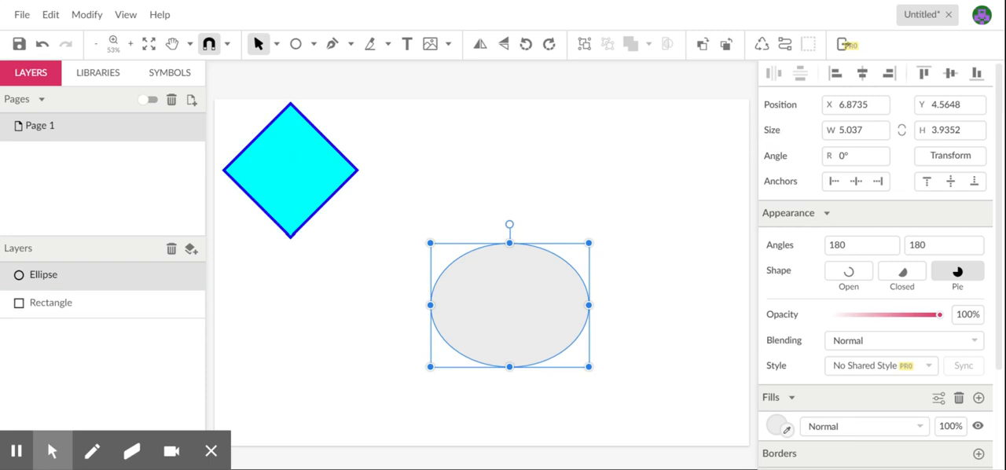
left_click_drag(864, 131, 849, 131)
key("BackSpace")
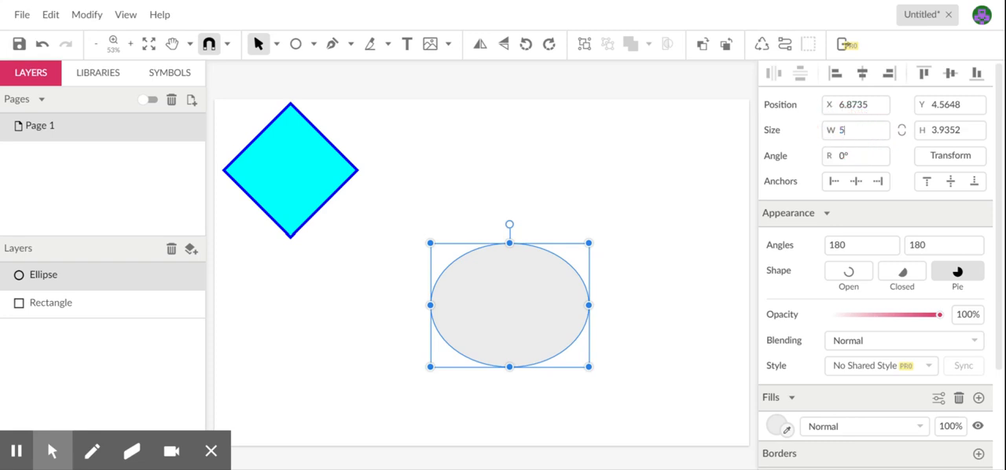
key("Tab")
type("5")
key("Return")
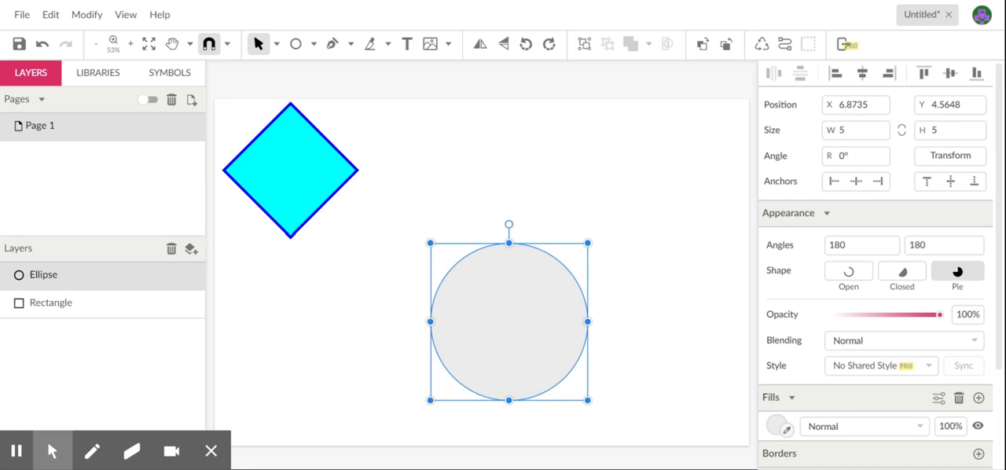
- Add a 1pt black border to the circle, fill it with red #FF0000 and deselect it
left_click_drag(997, 231, 979, 387)
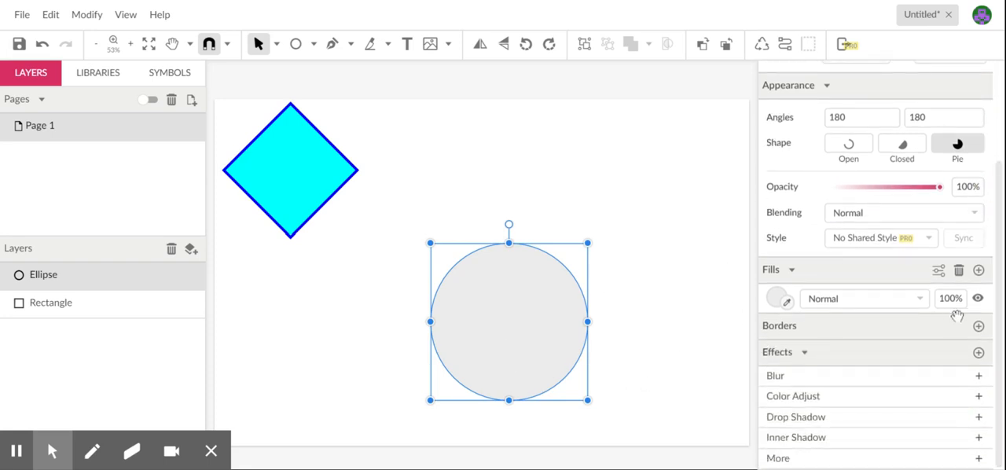
left_click(980, 326)
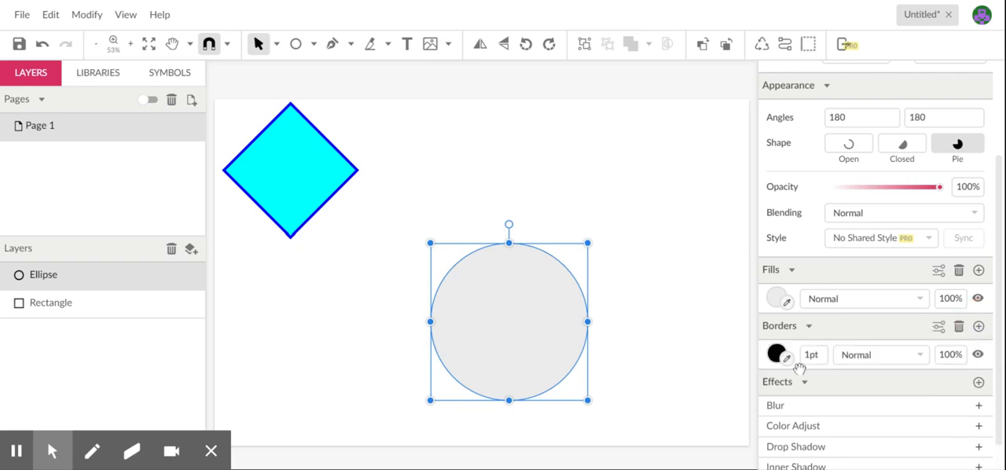
left_click(777, 298)
left_click(803, 271)
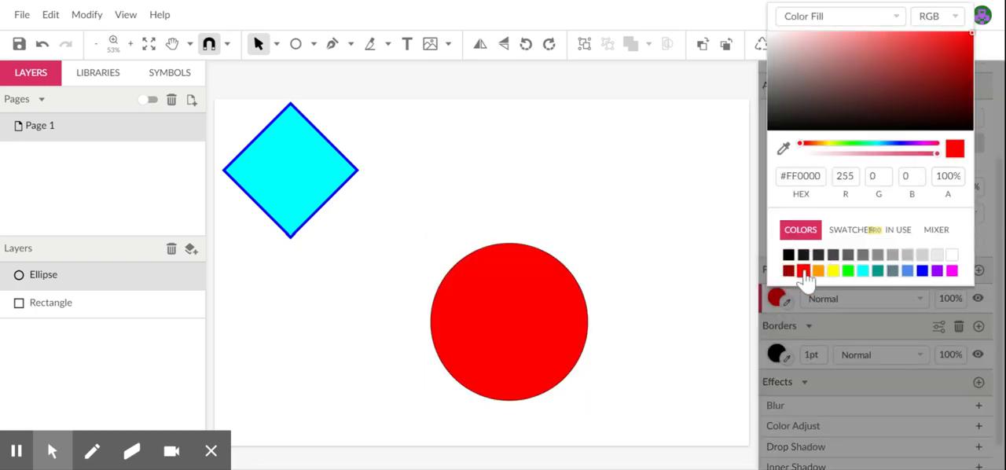
left_click(668, 191)
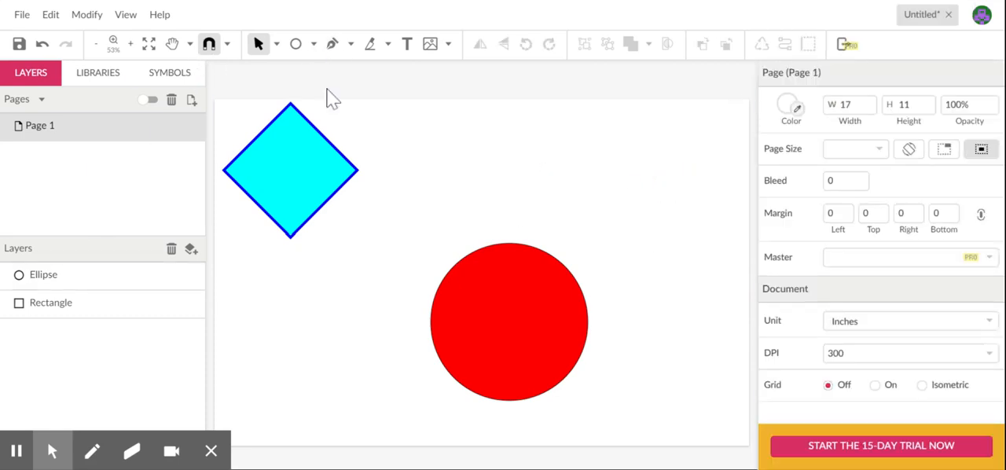
- Draw a hexagon about 3.4 by 2.9 in with the red circle's style and move it to about X 11.45, Y 1.84 in
left_click(514, 294)
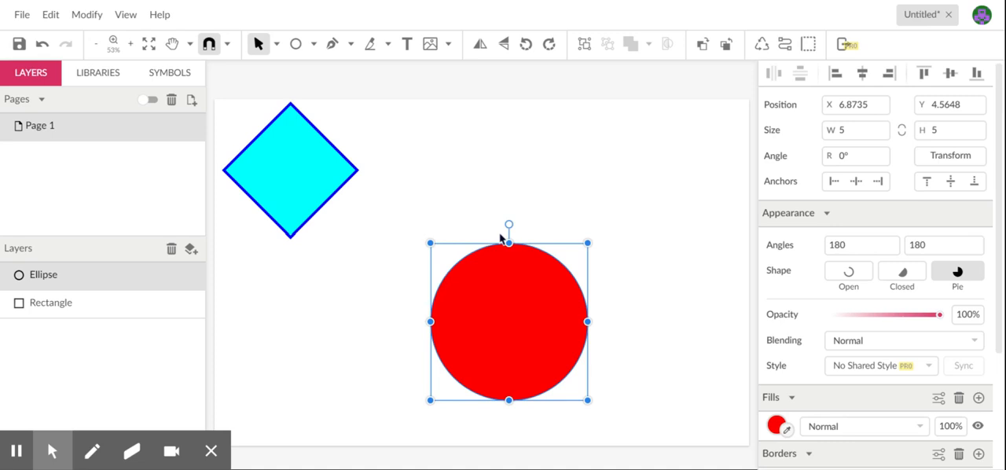
left_click(313, 44)
left_click(356, 139)
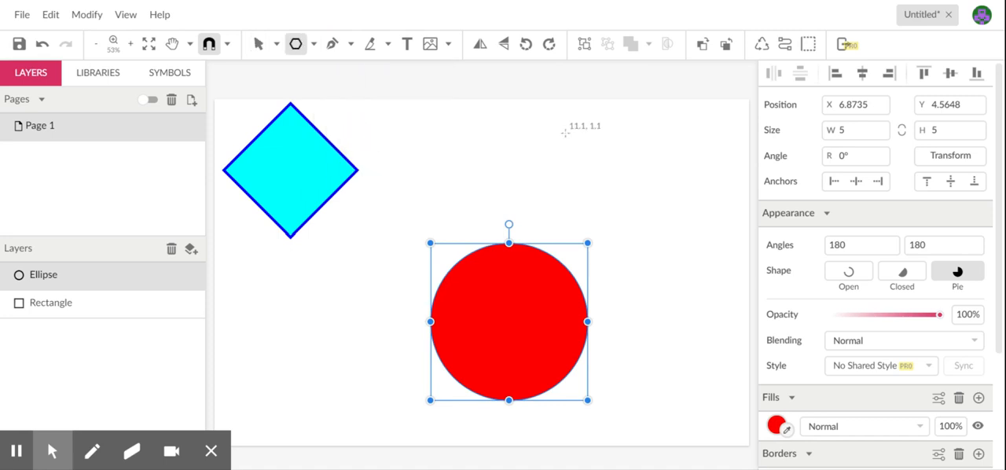
left_click_drag(565, 132, 593, 181)
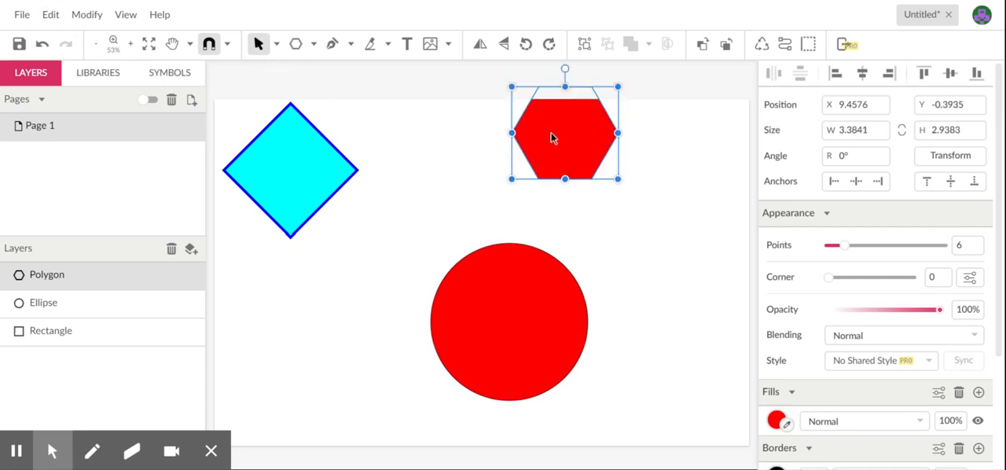
left_click_drag(553, 138, 614, 208)
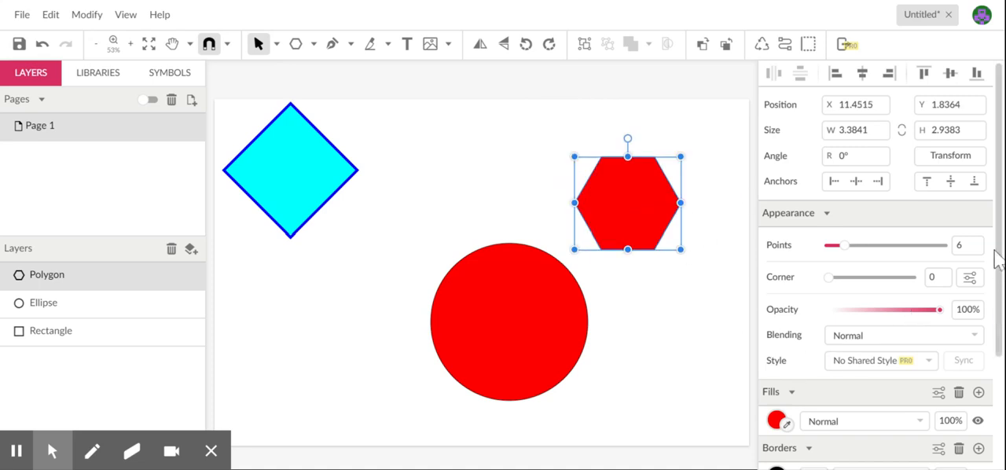
- Reduce the hexagon to 3 points, fill it with slate blue #607D8B and deselect it
scroll(1000, 169, "down", 3)
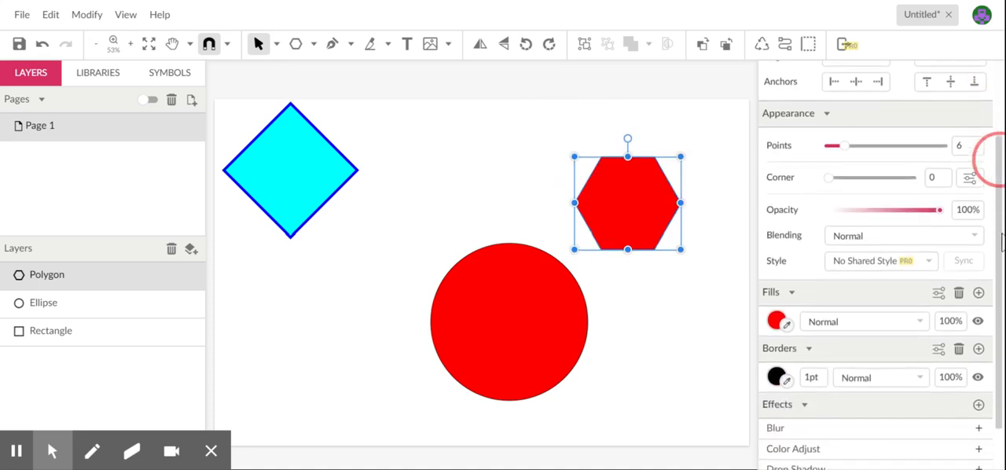
scroll(1000, 162, "up", 3)
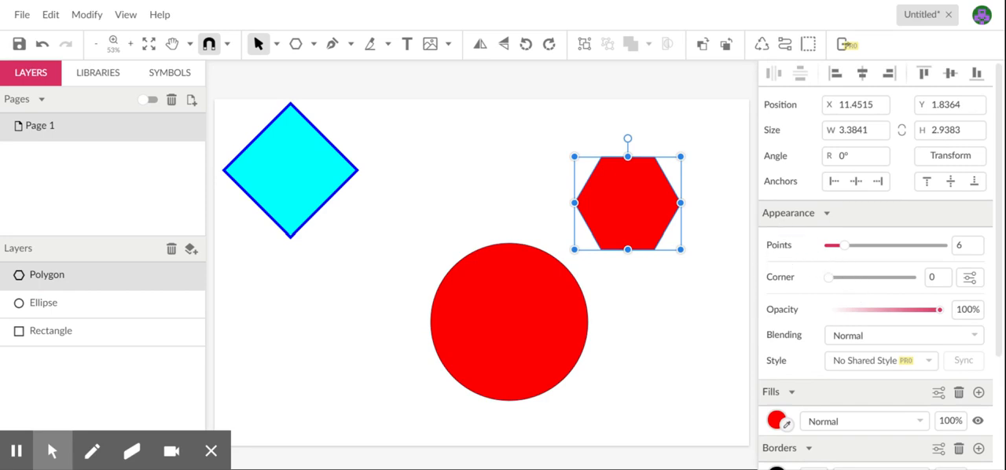
left_click(782, 249)
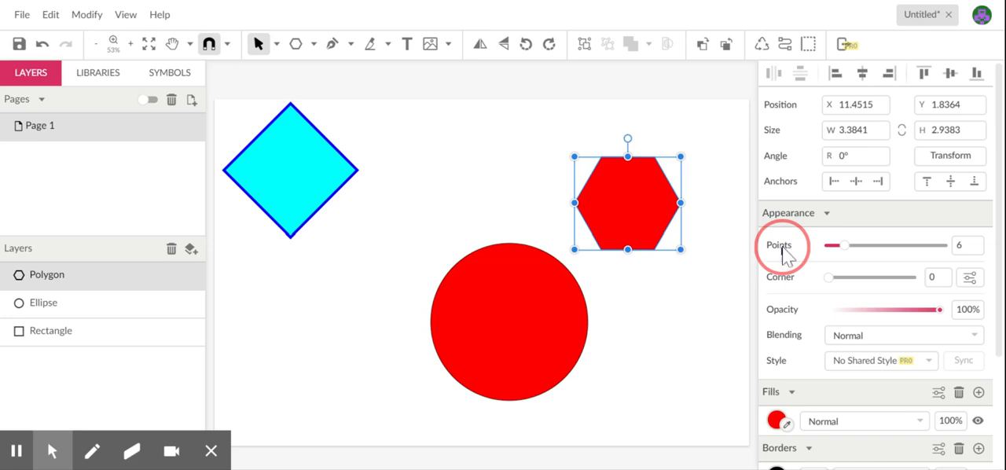
mouse_move(841, 246)
left_mouse_down()
mouse_move(900, 254)
mouse_move(828, 255)
left_mouse_up()
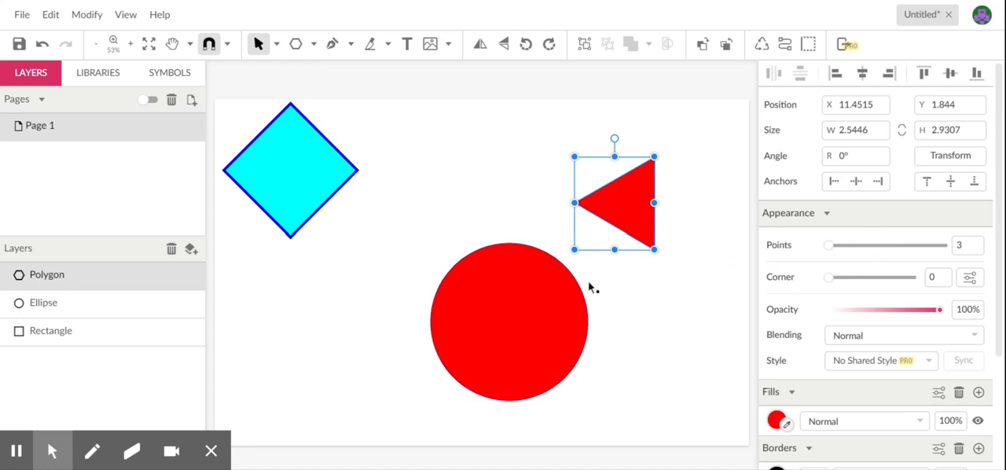
left_click(776, 421)
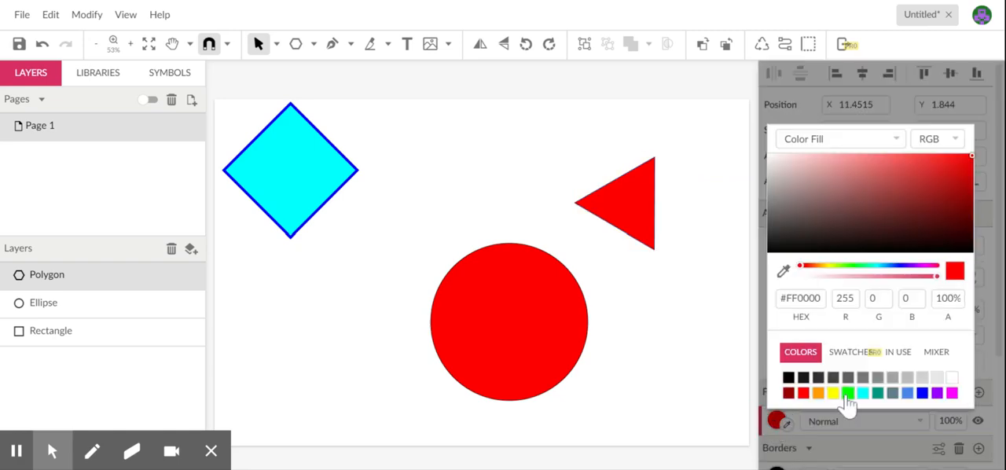
left_click(892, 394)
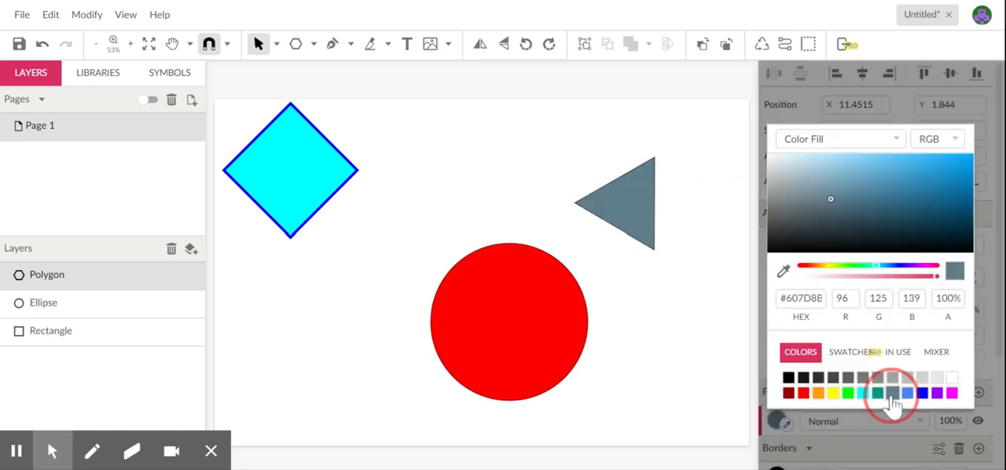
left_click(462, 141)
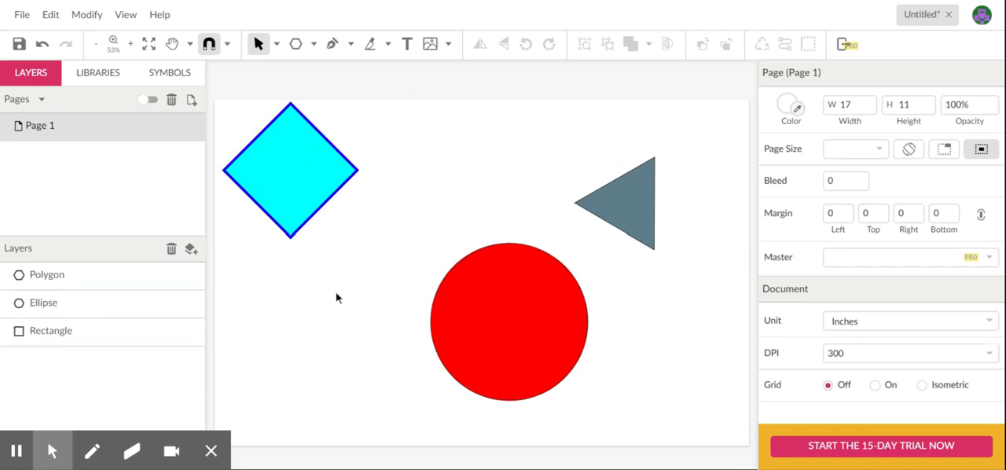
left_click(541, 321)
left_click(298, 146)
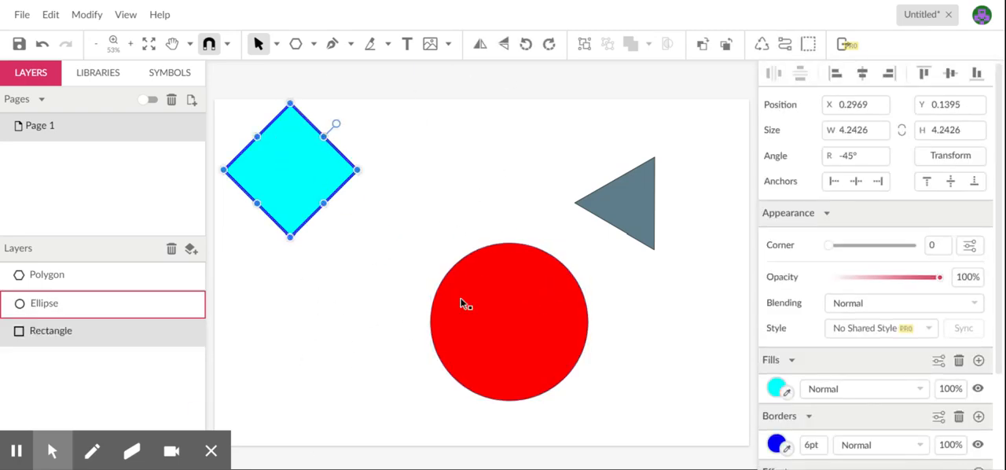
left_click(314, 331)
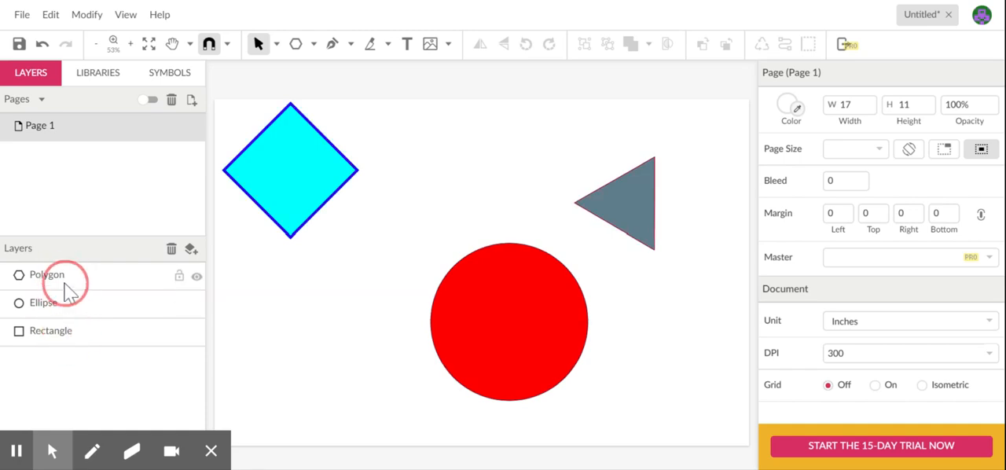
left_click(308, 184)
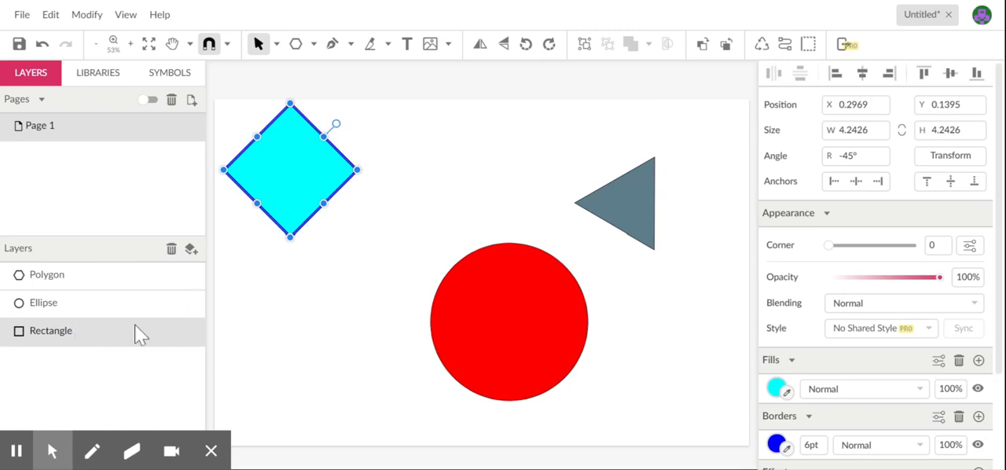
left_click(410, 318)
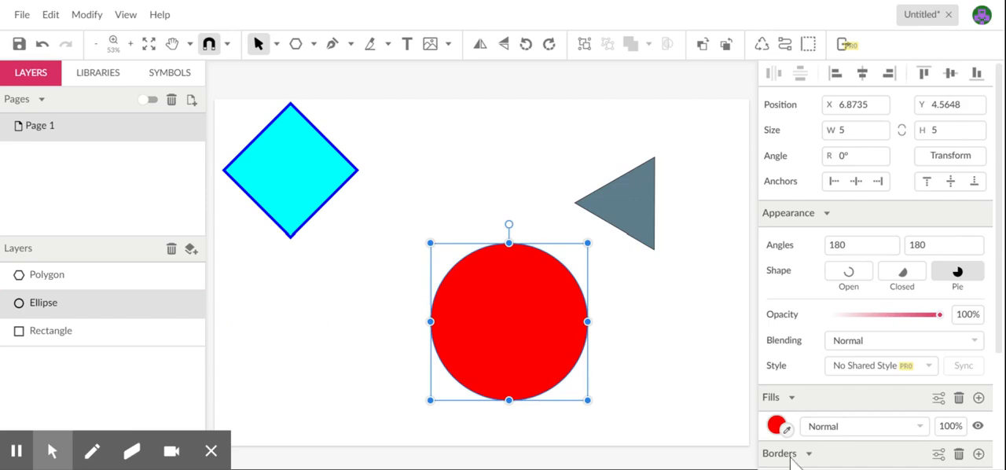
- With nothing selected, draw an upright triangle about 3.4 by 2.9 in below the cyan diamond
left_click(454, 146)
left_click(296, 44)
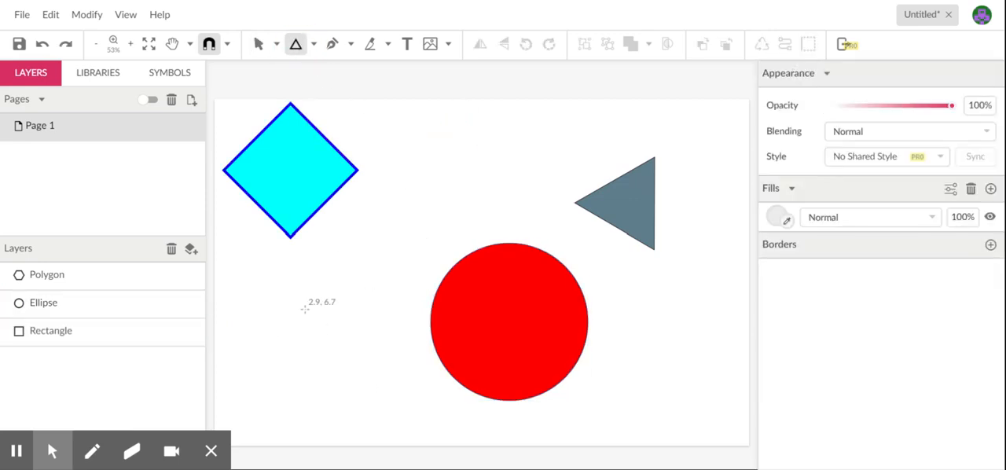
left_click_drag(290, 314, 344, 342)
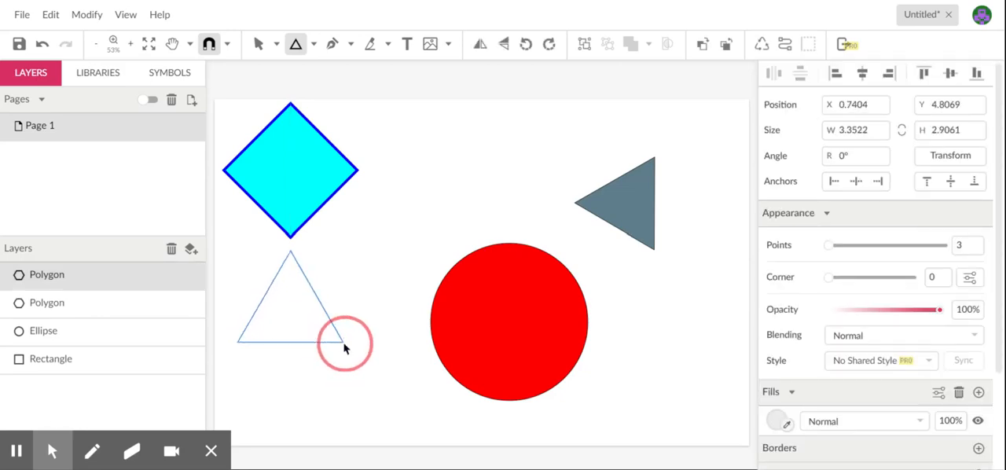
left_click_drag(343, 343, 343, 343)
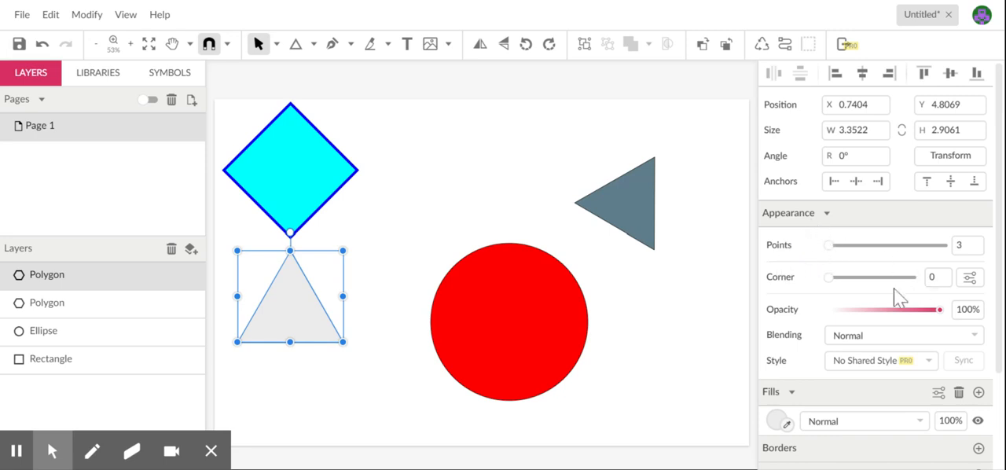
- Round the new triangle's corners to 0.55 and fill it with magenta #FF00FF
left_click_drag(828, 282, 860, 286)
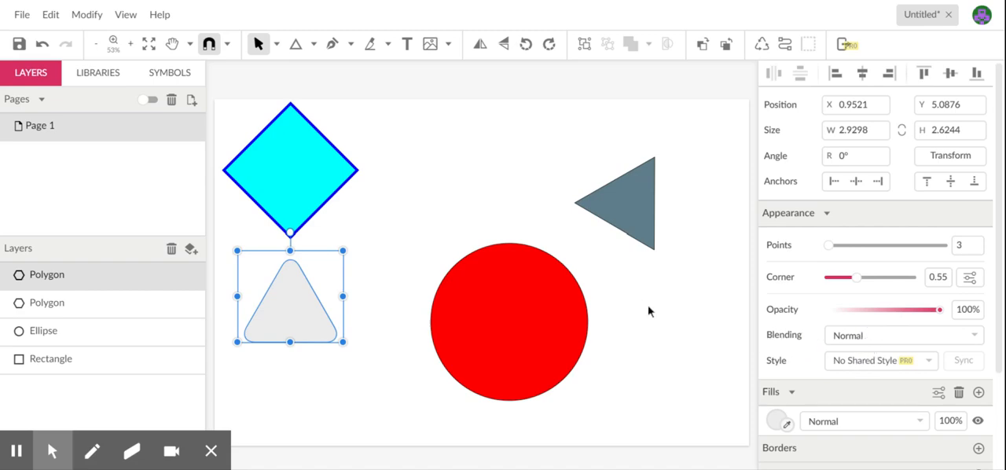
left_click(777, 421)
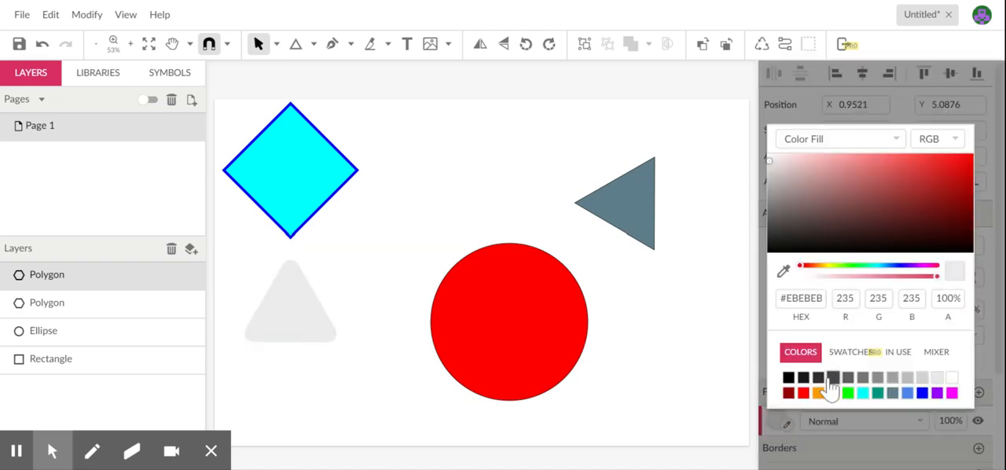
left_click(952, 393)
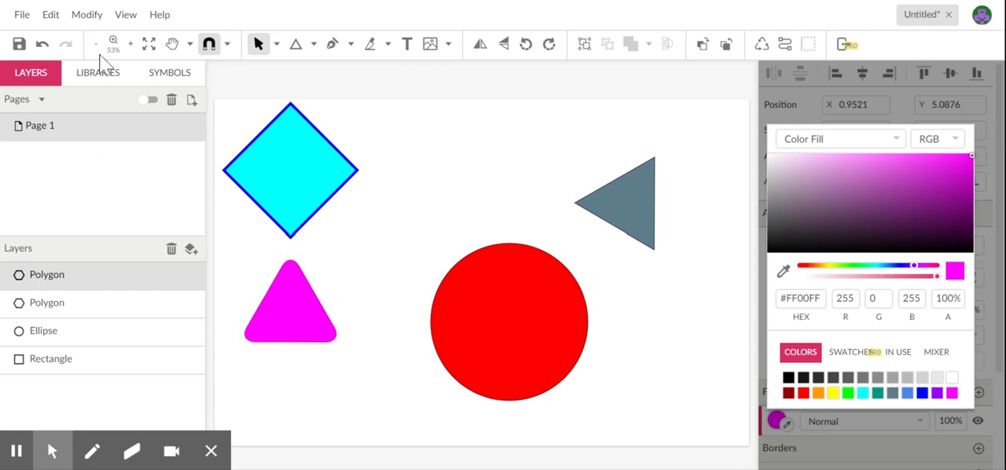
- Draw a five-pointed star about 2.9 by 2.9 in above the red circle, using the magenta triangle's style
left_click_drag(313, 44, 338, 184)
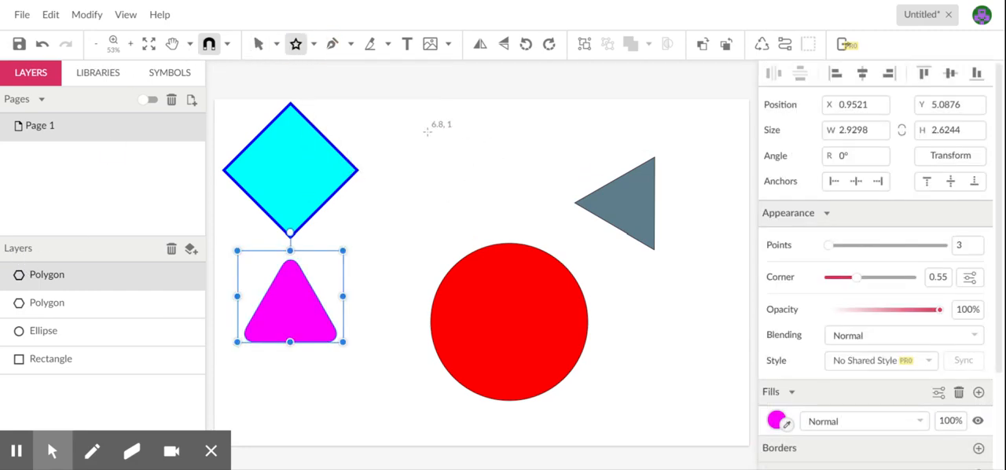
left_click_drag(445, 142, 479, 183)
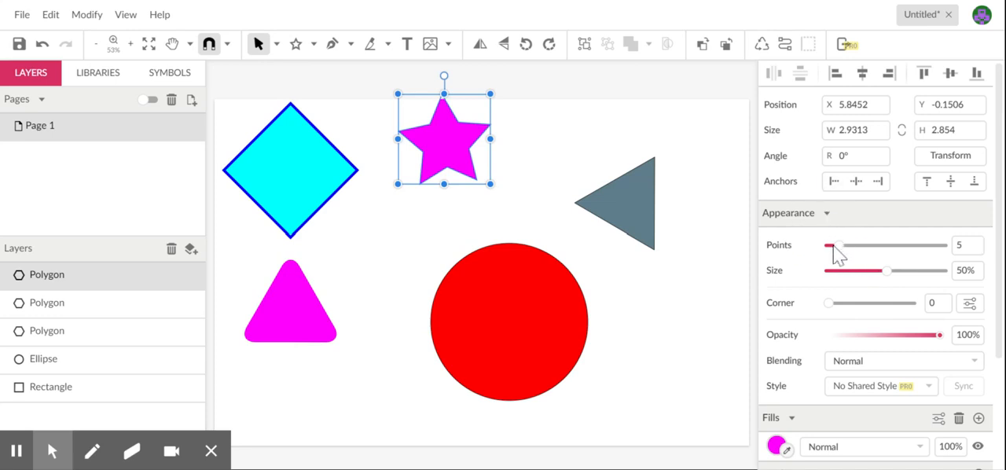
- Give the star 11 points, a corner rounding of 0.34 and a size of 41%
left_click_drag(841, 247, 872, 248)
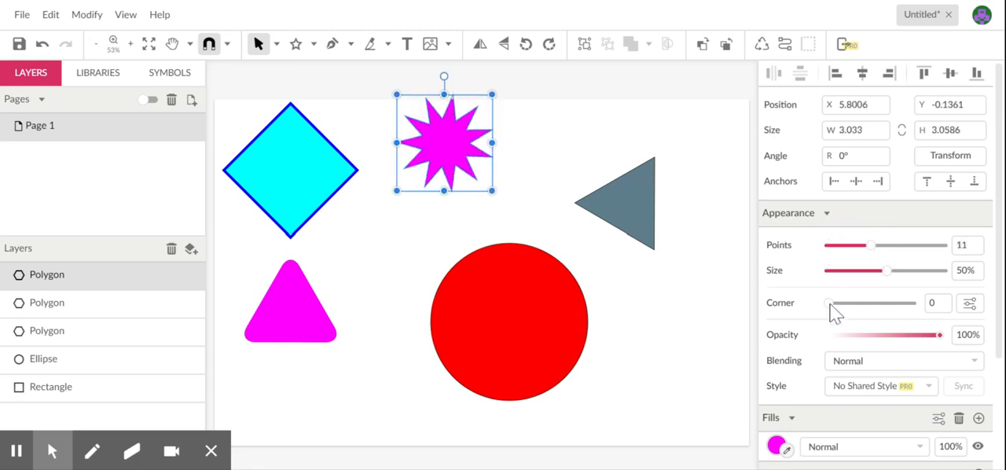
left_click_drag(831, 303, 903, 303)
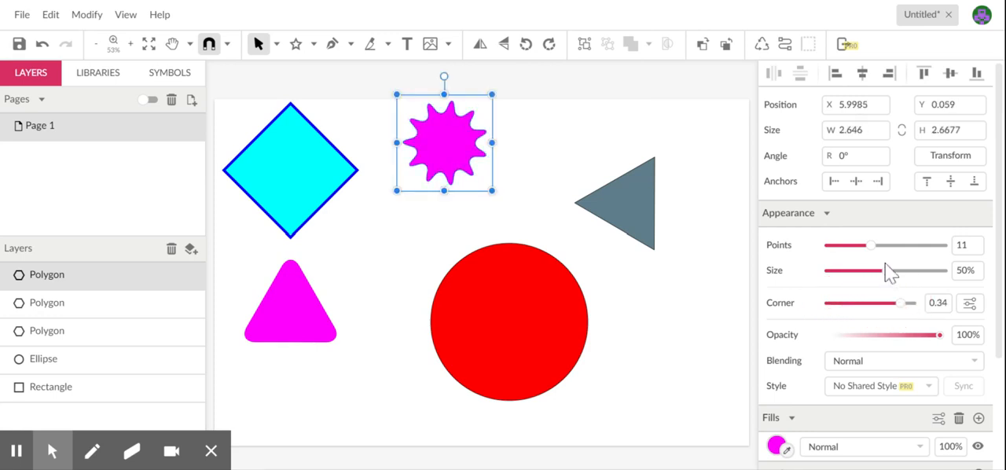
mouse_move(888, 275)
left_mouse_down()
mouse_move(909, 274)
mouse_move(846, 283)
mouse_move(880, 284)
left_mouse_up()
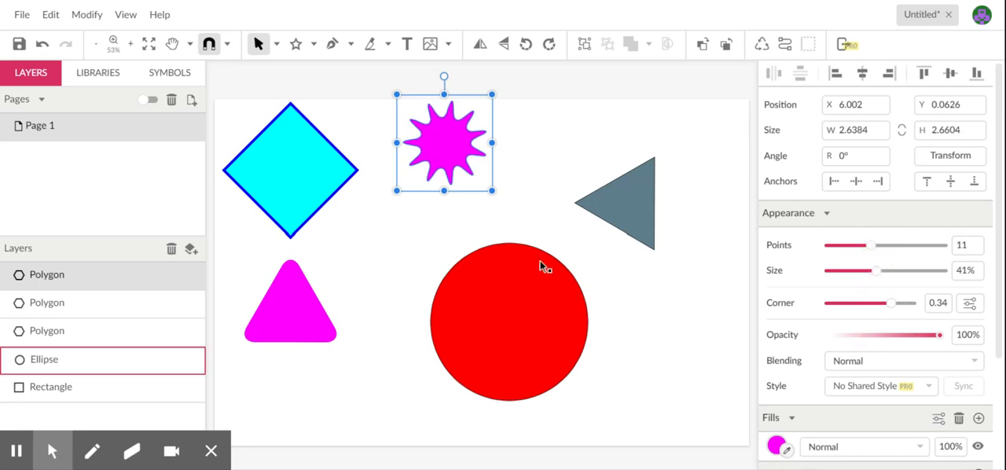
- Move the star into the gap between the cyan diamond and the red circle and deselect it
left_click_drag(444, 152, 393, 231)
left_click(505, 162)
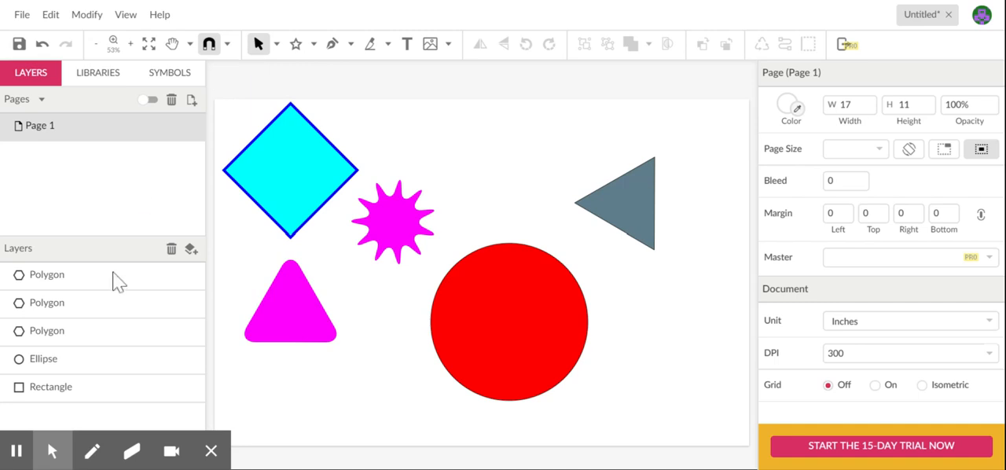
left_click(28, 254)
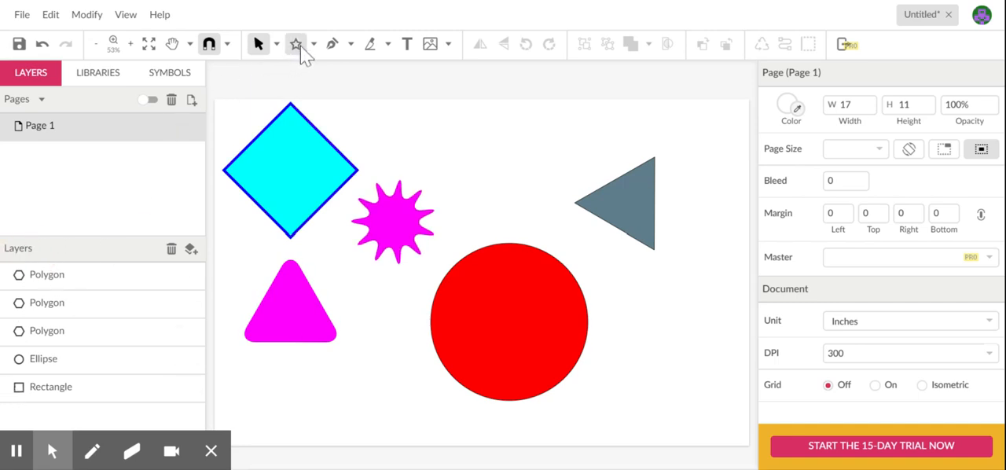